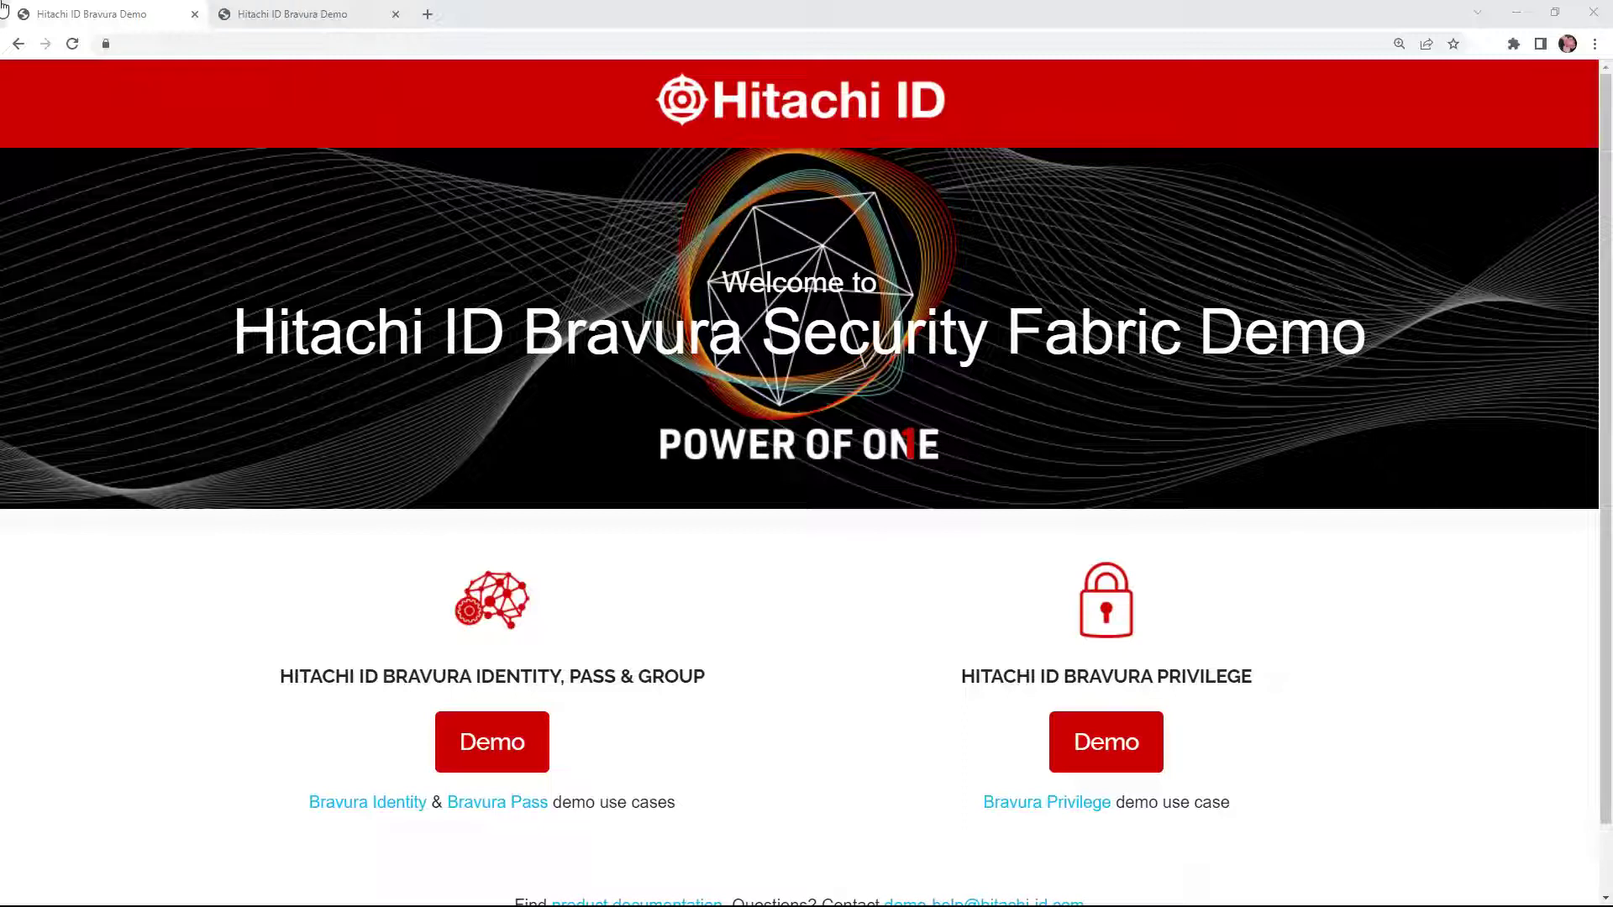
Step: Sign in to the demo as the first IT Security user, bypassing authentication, and open certification management
{"action": "left_click", "coordinate": [493, 756]}
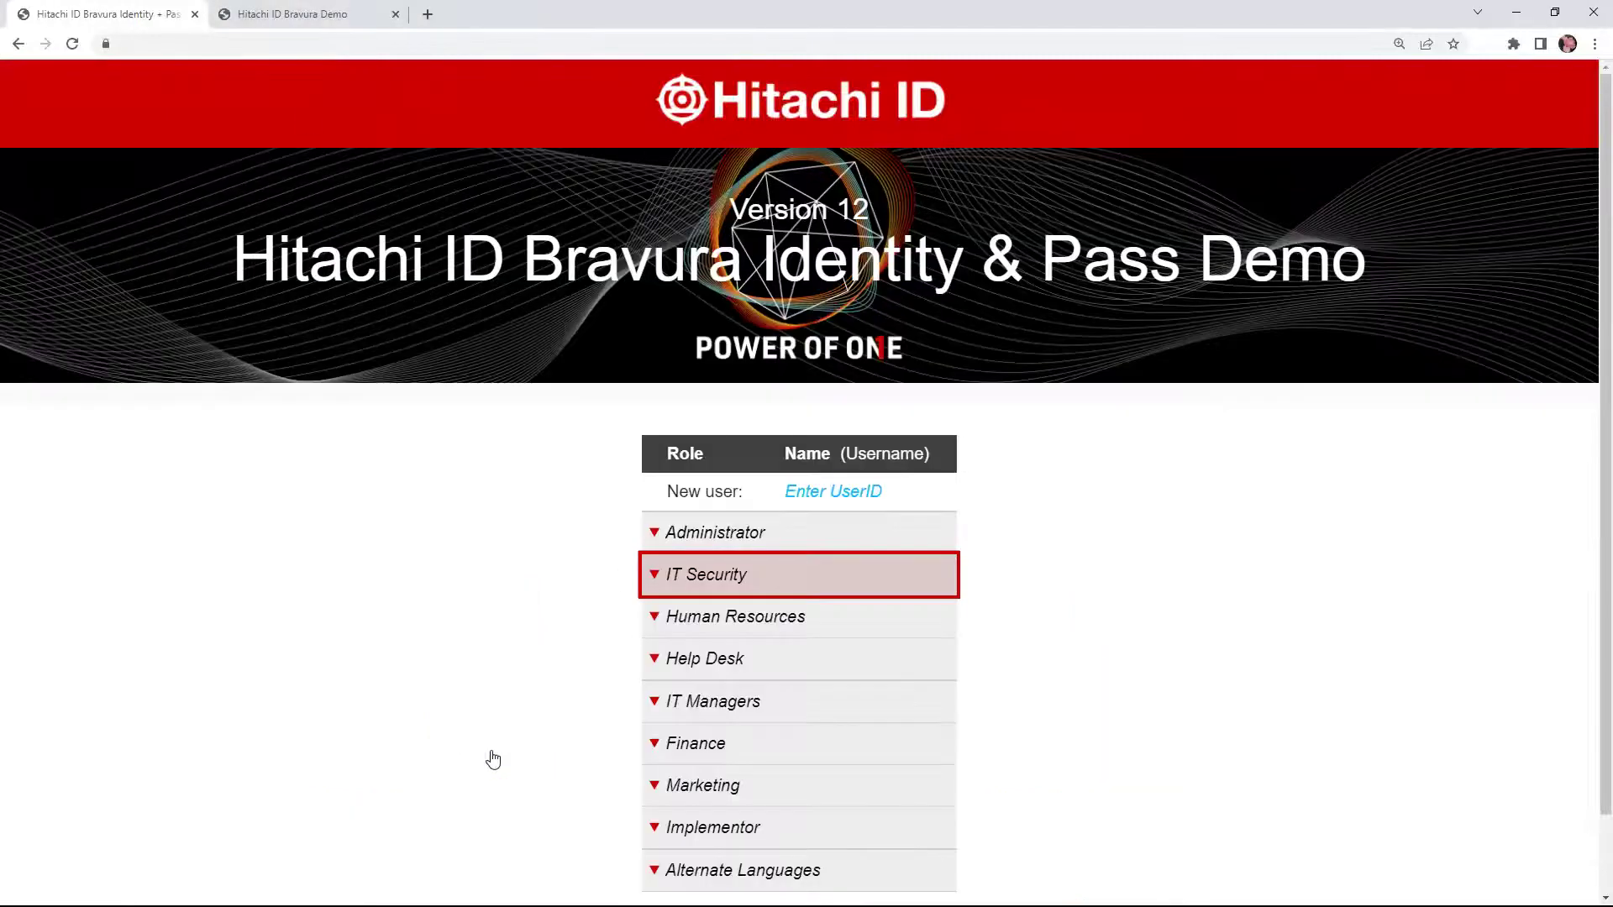
{"action": "left_click", "coordinate": [657, 580]}
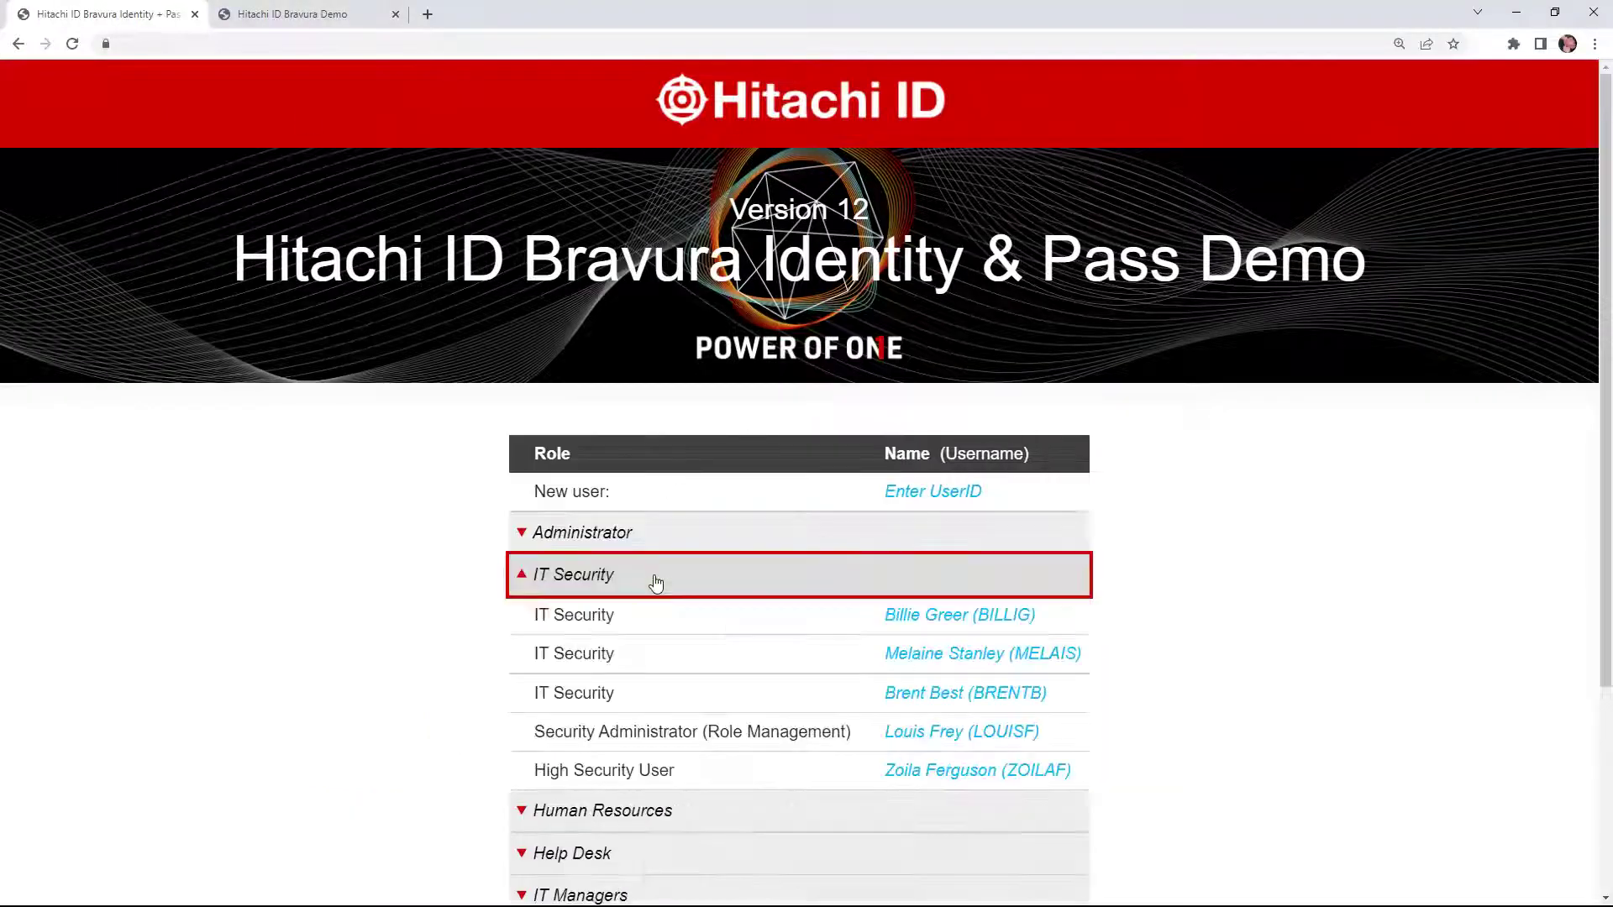
{"action": "left_click", "coordinate": [905, 622]}
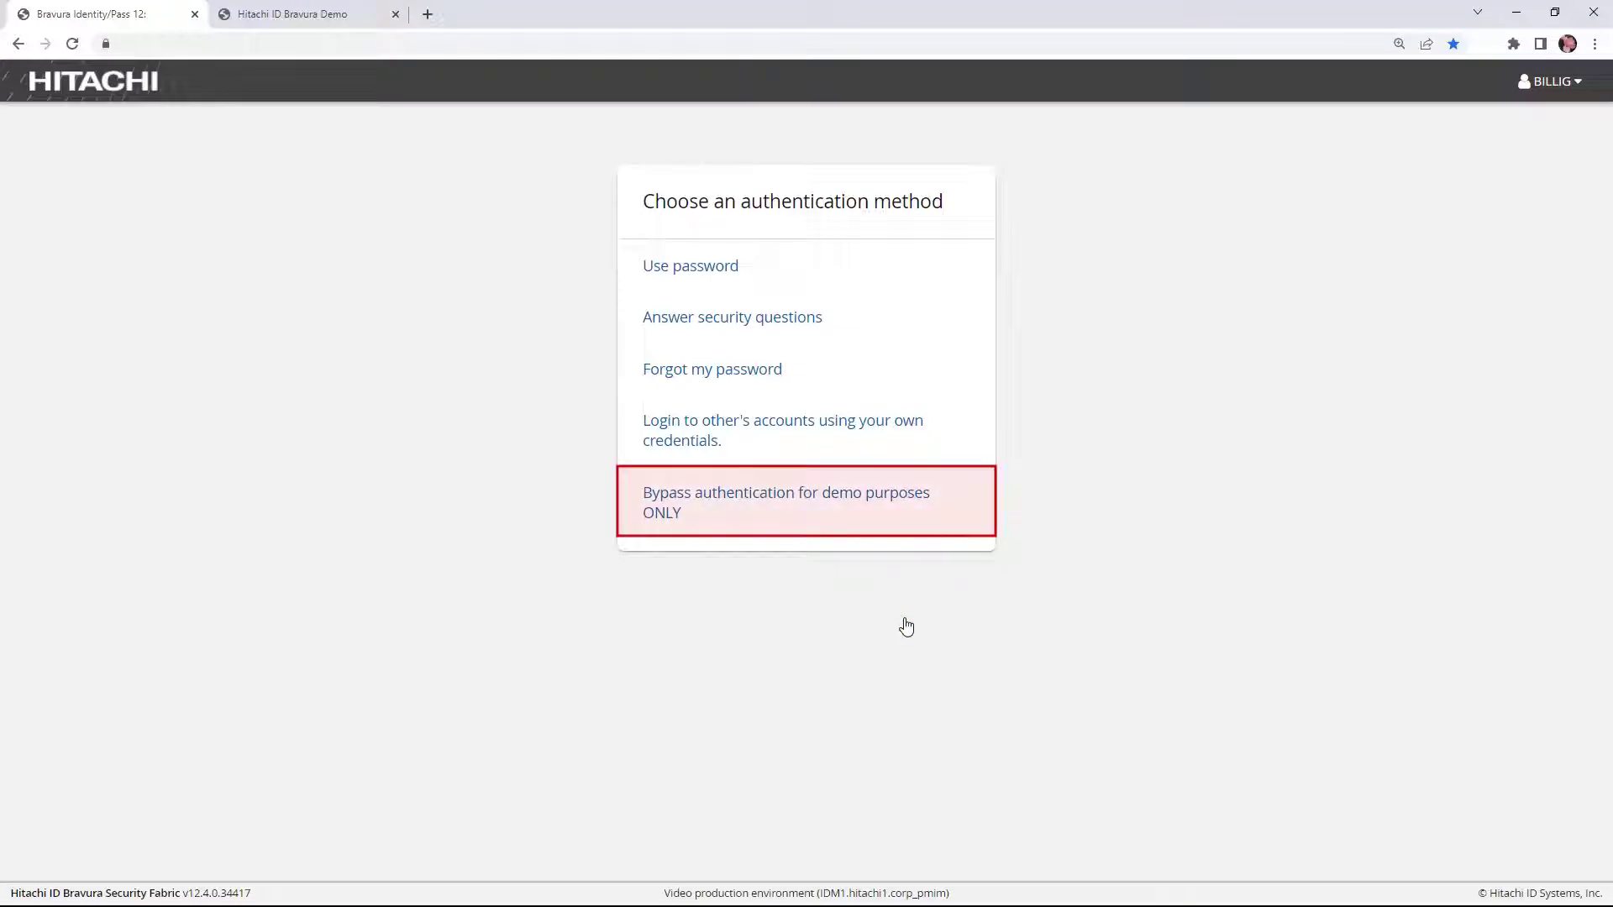
{"action": "left_click", "coordinate": [702, 515]}
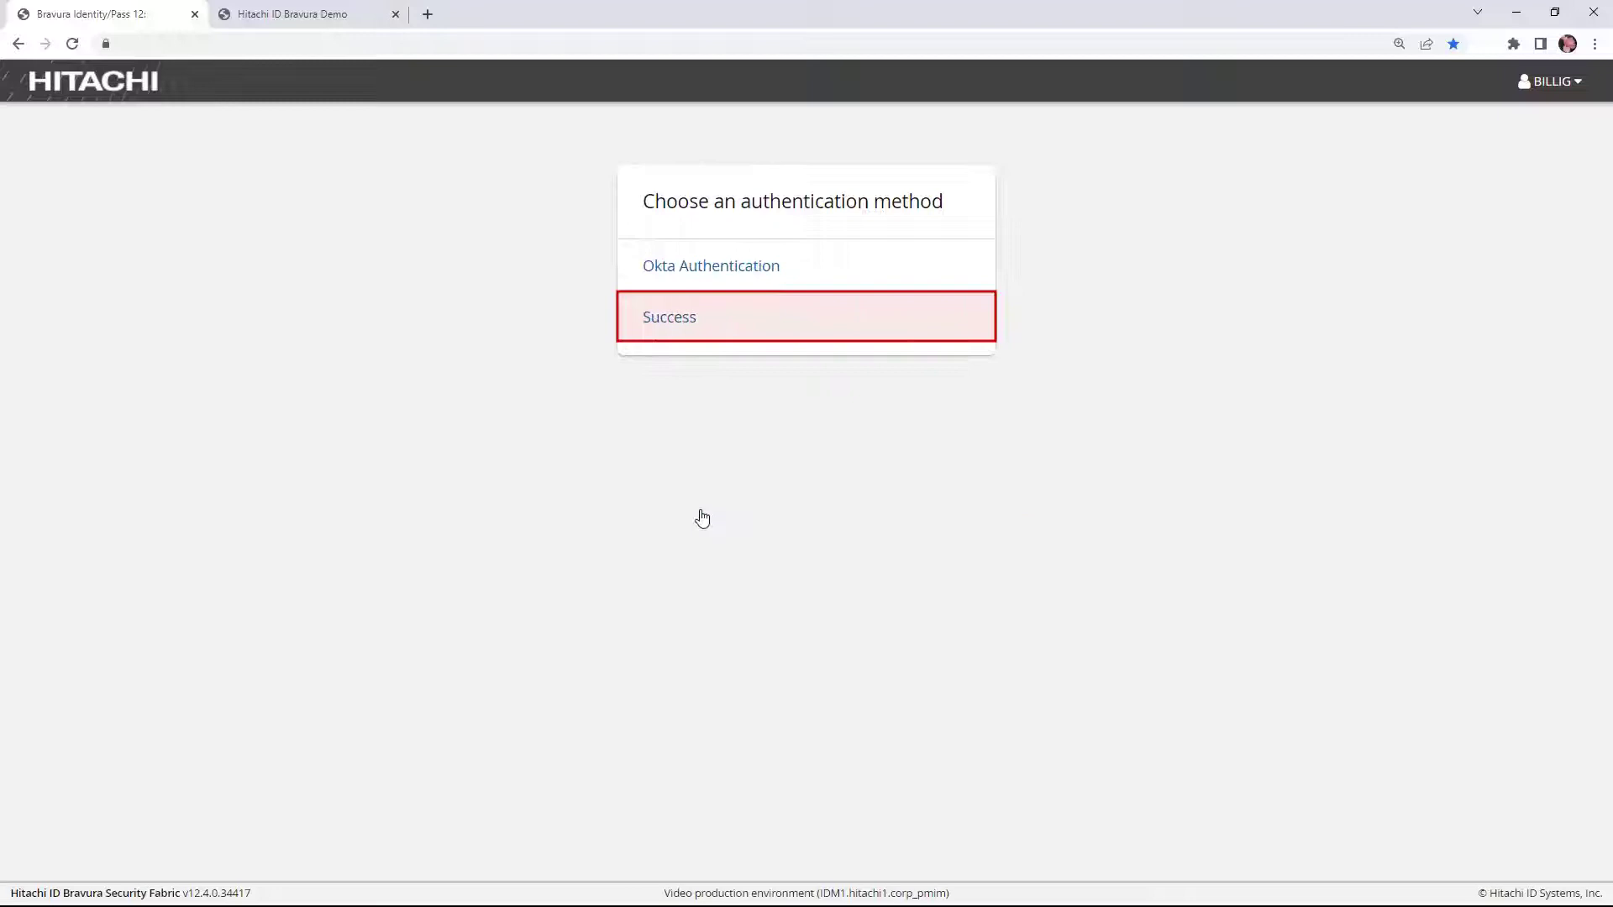
{"action": "left_click", "coordinate": [710, 320]}
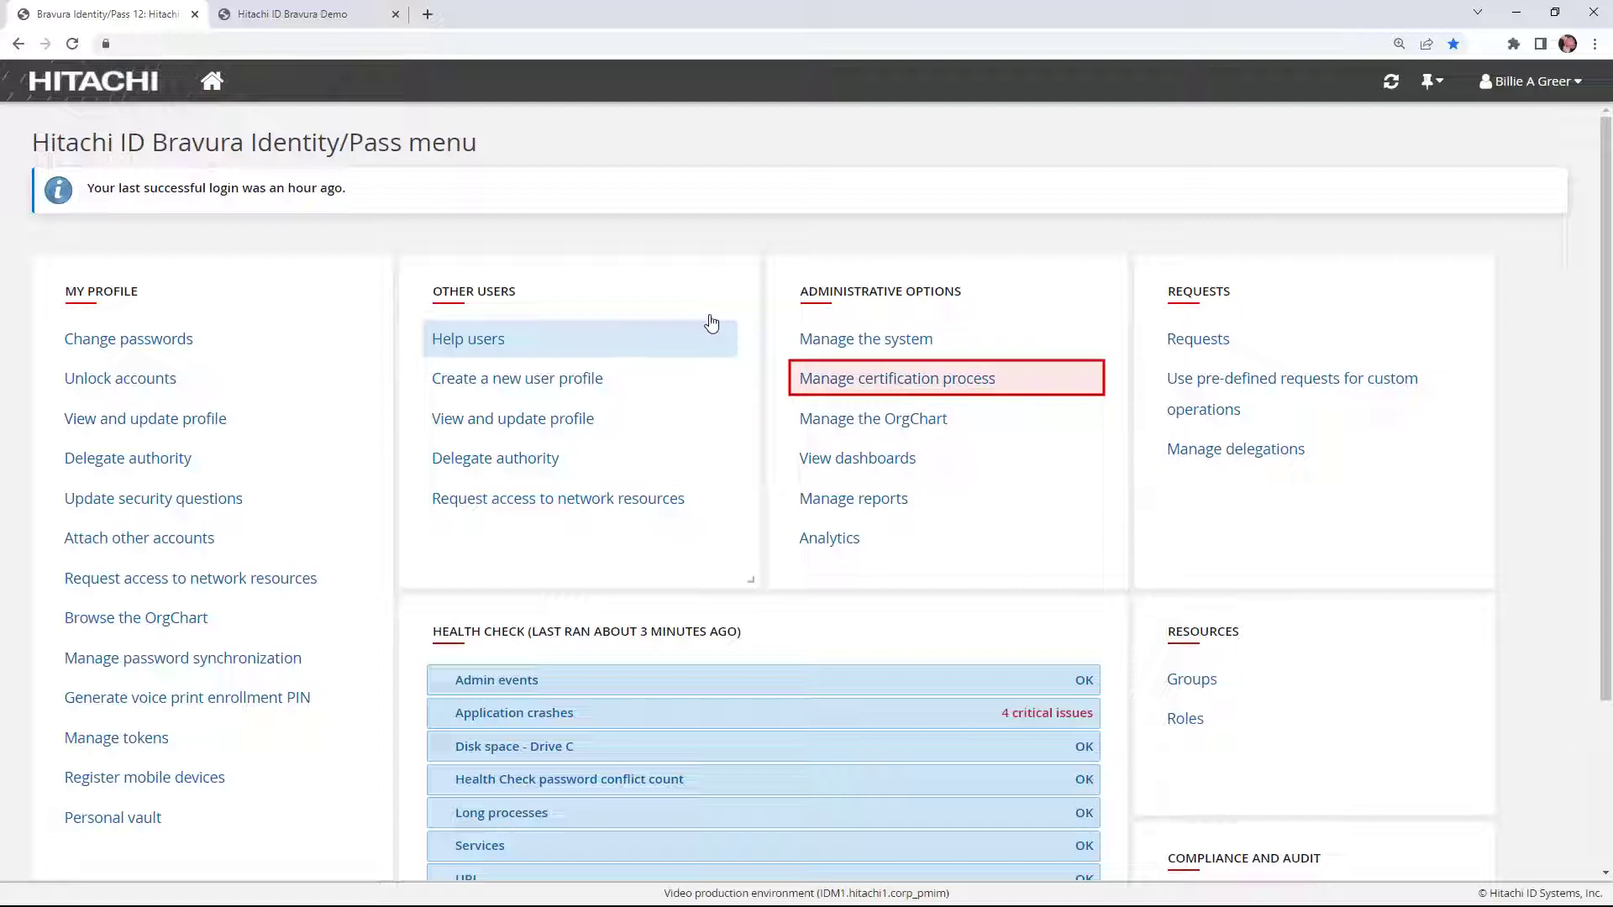
{"action": "left_click", "coordinate": [1004, 380]}
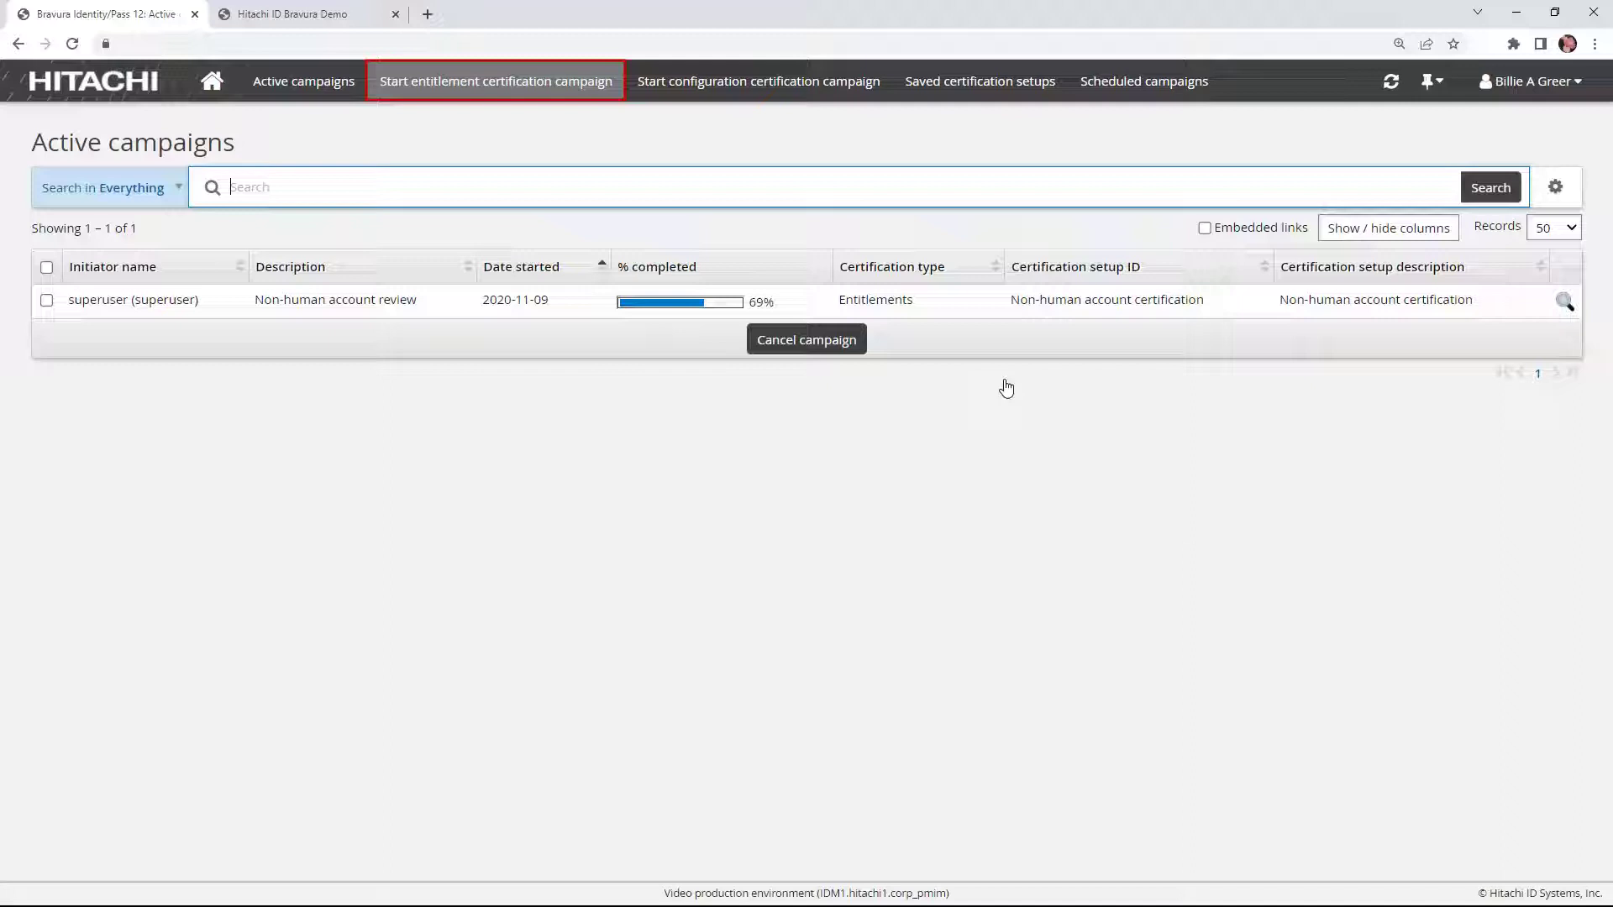
Step: Start an entitlement campaign covering all target systems, managed groups and roles, plus profiles and profile attributes
{"action": "left_click", "coordinate": [477, 89]}
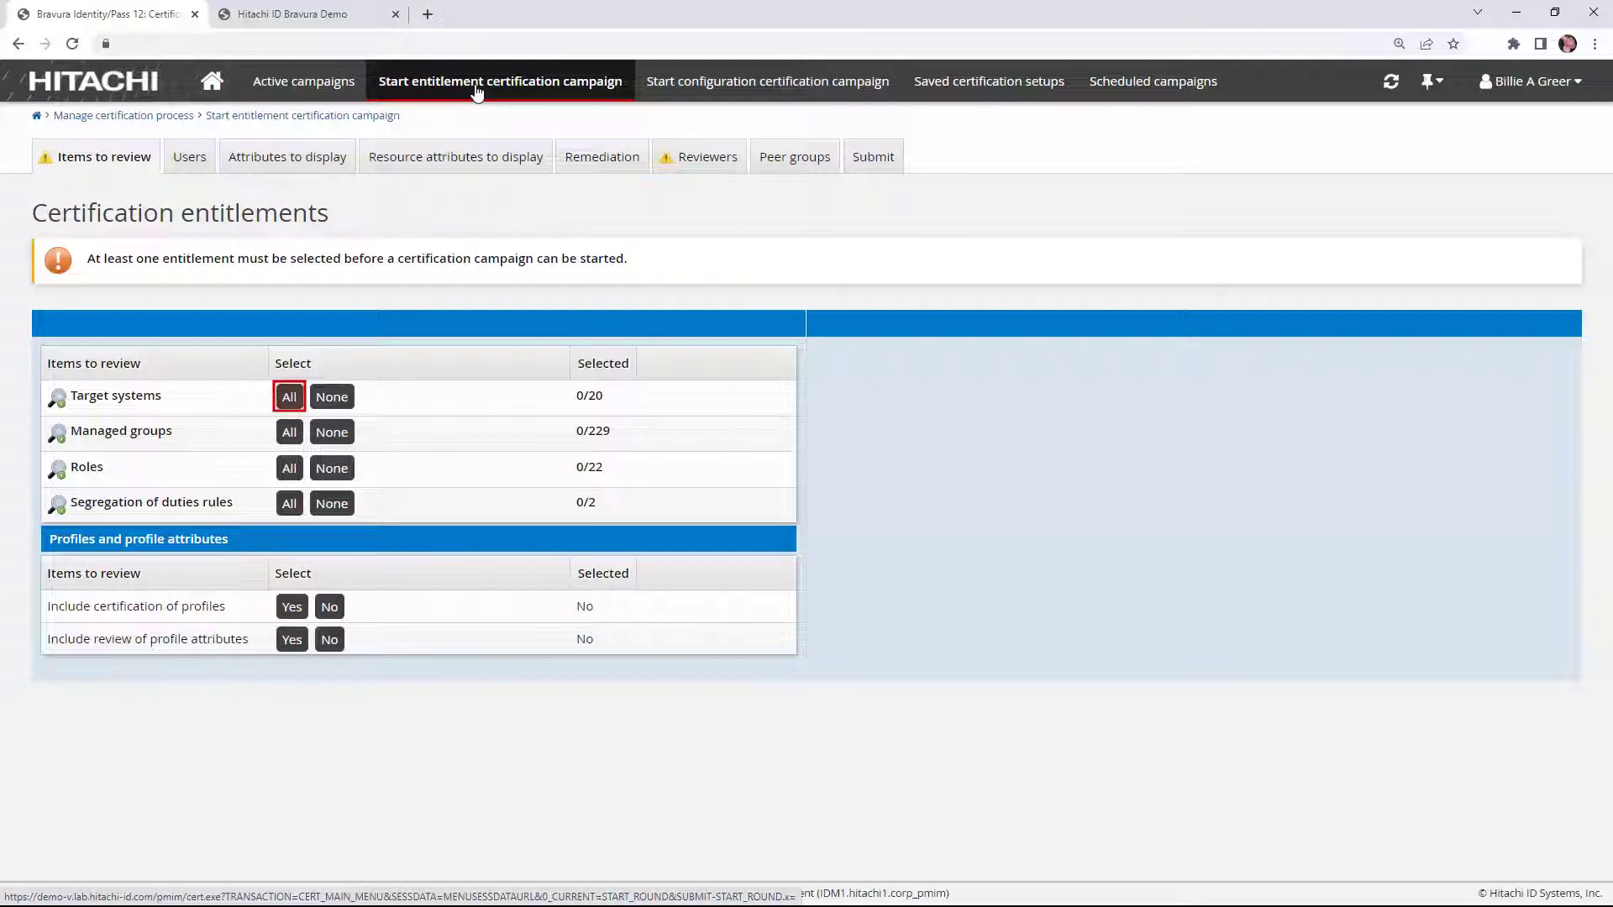
{"action": "left_click", "coordinate": [288, 400]}
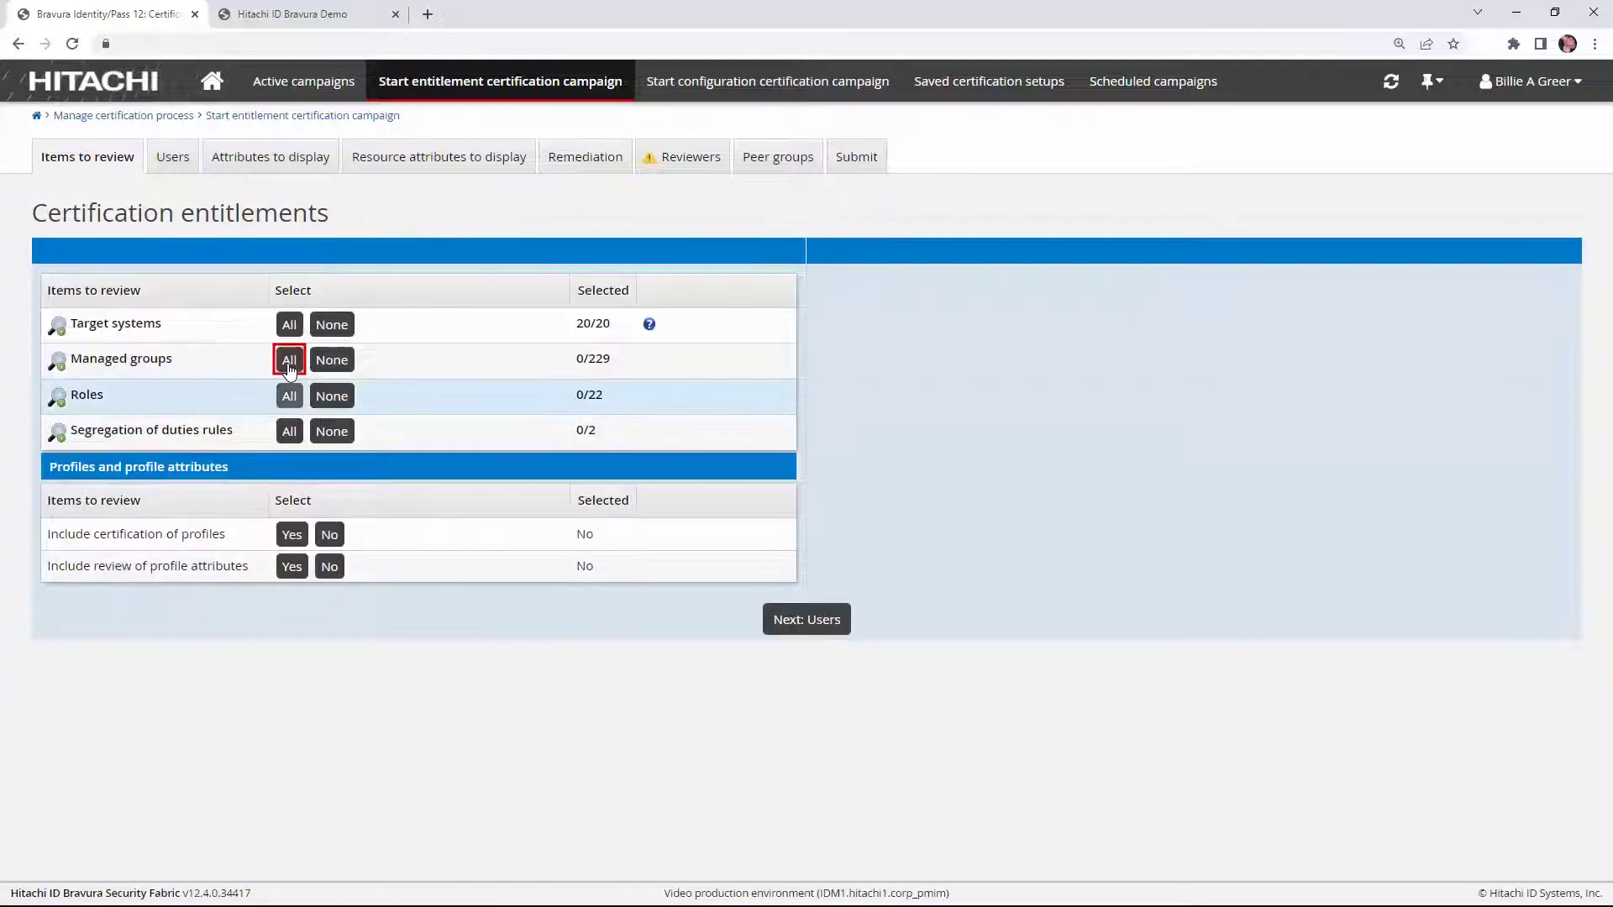
{"action": "left_click", "coordinate": [289, 365]}
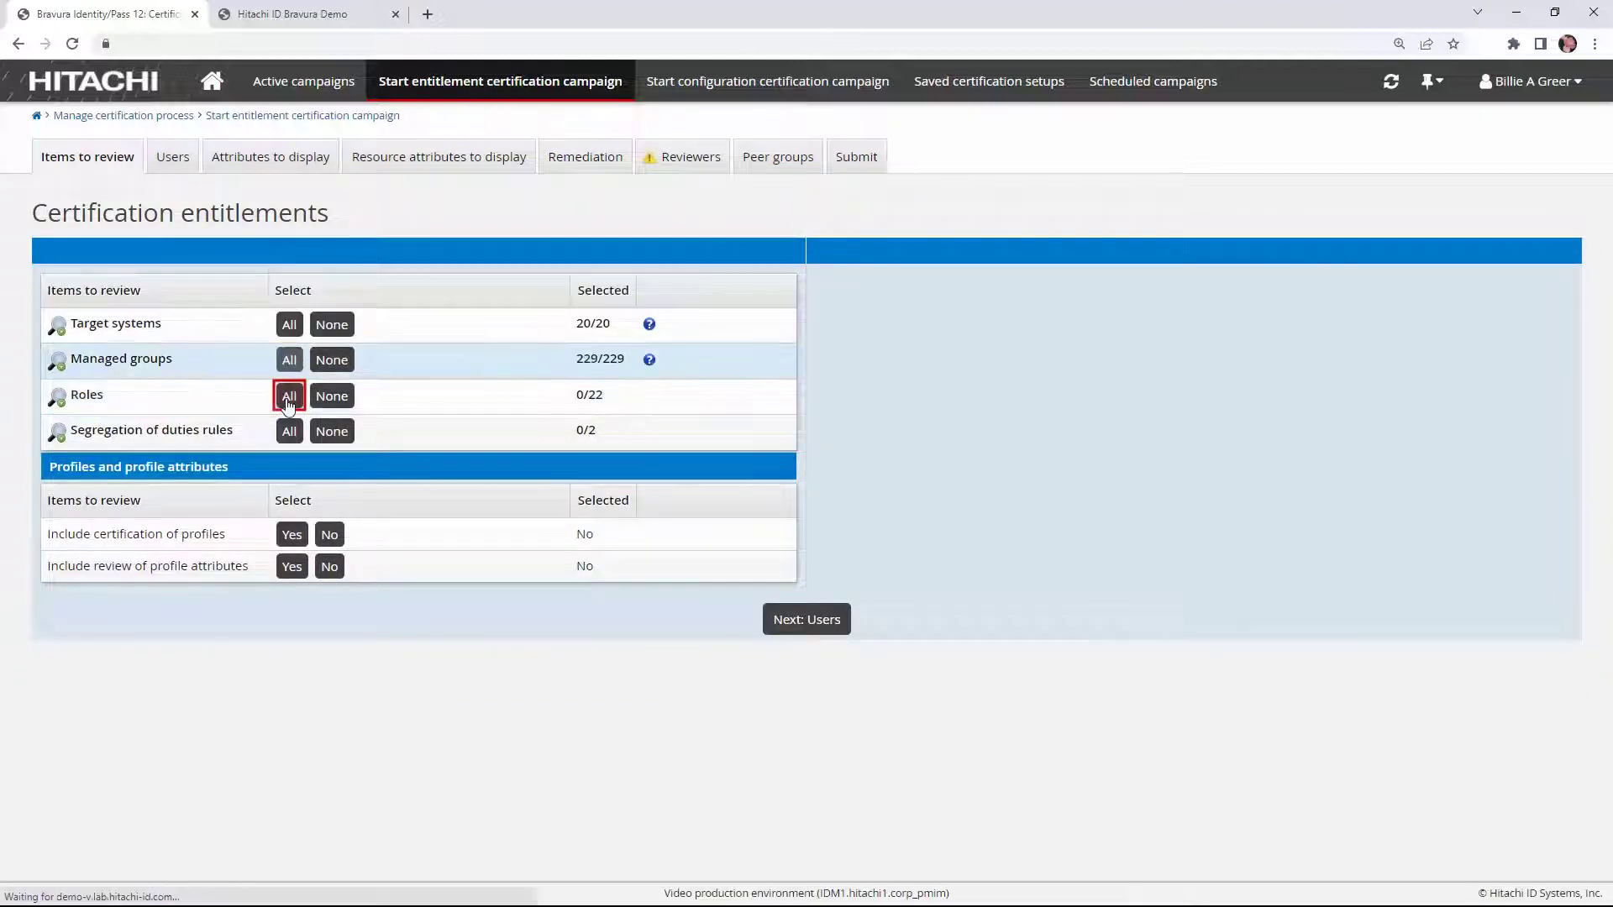
{"action": "left_click", "coordinate": [288, 397]}
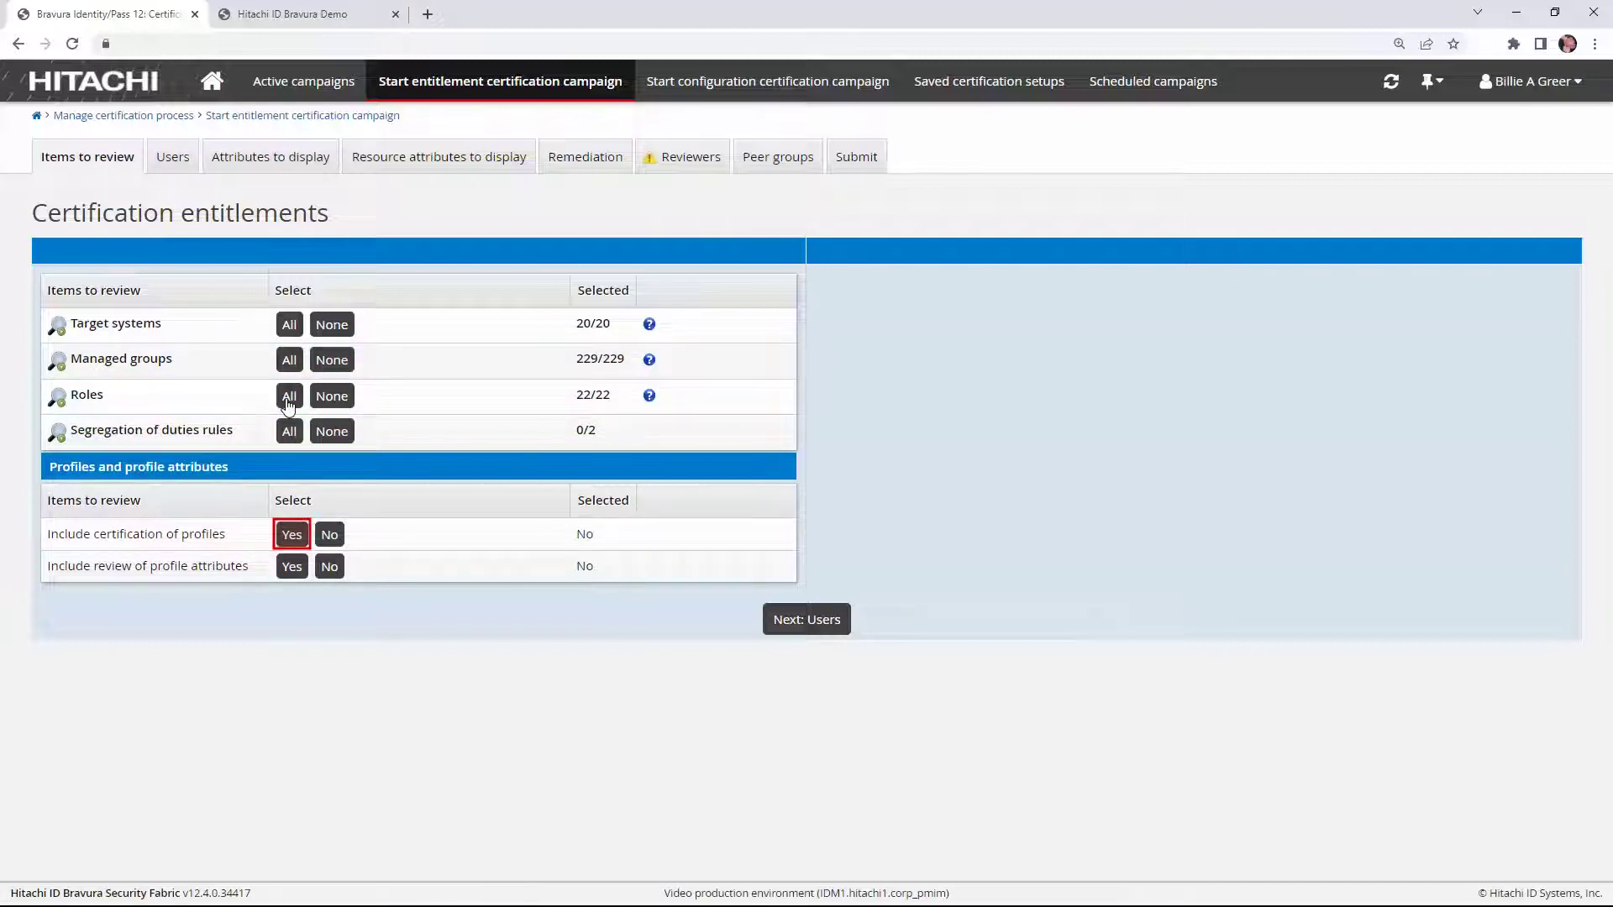
{"action": "left_click", "coordinate": [291, 534]}
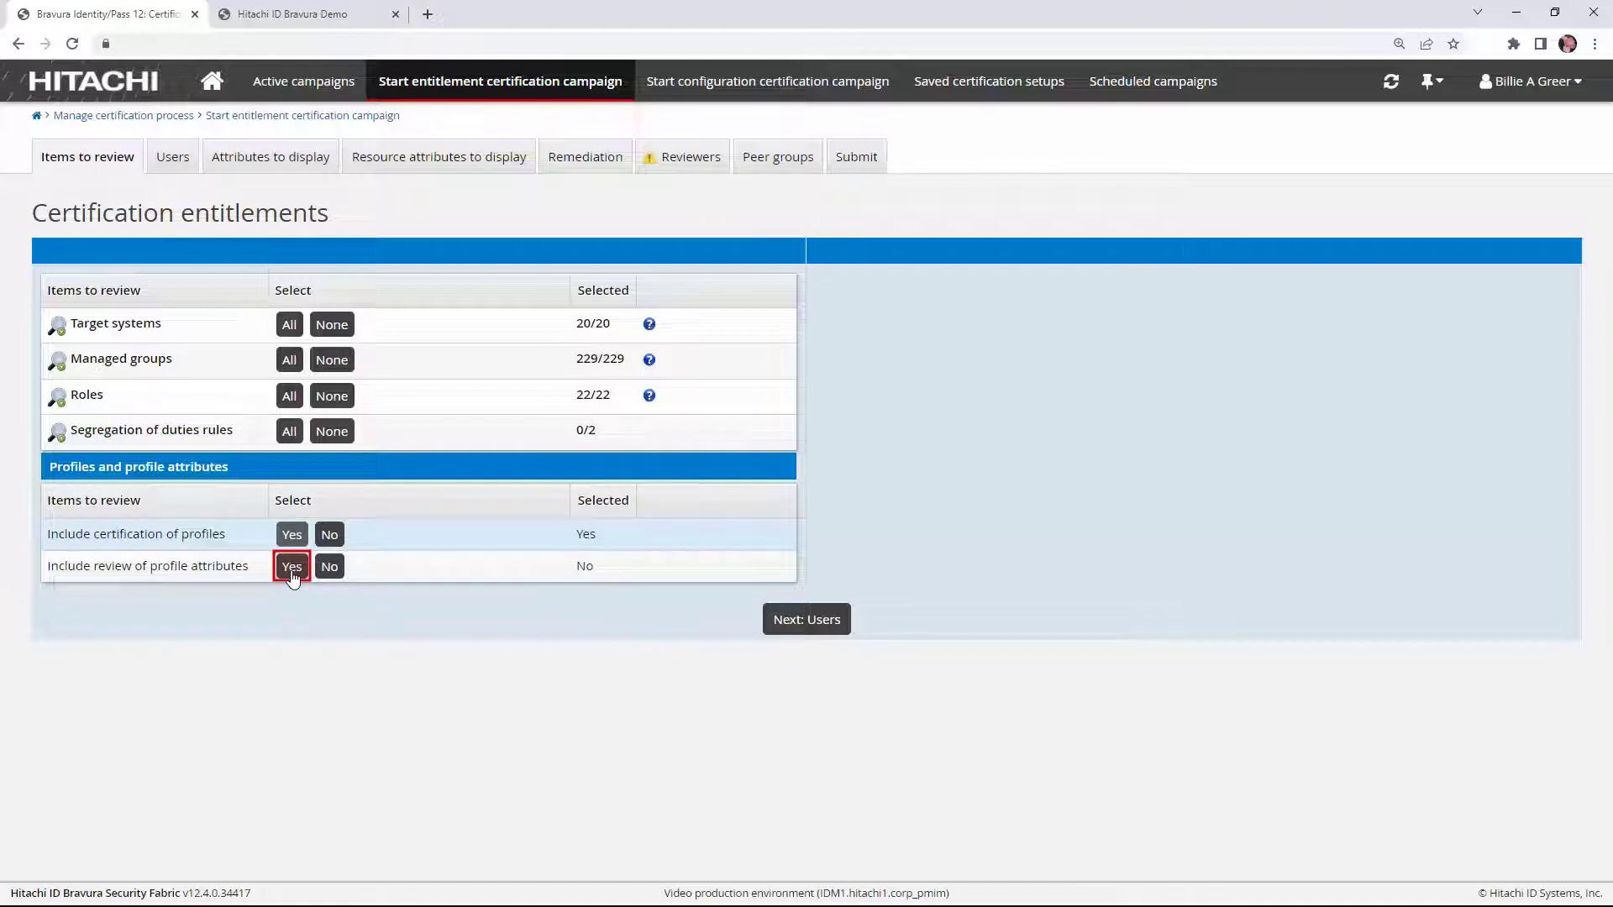
{"action": "left_click", "coordinate": [292, 567]}
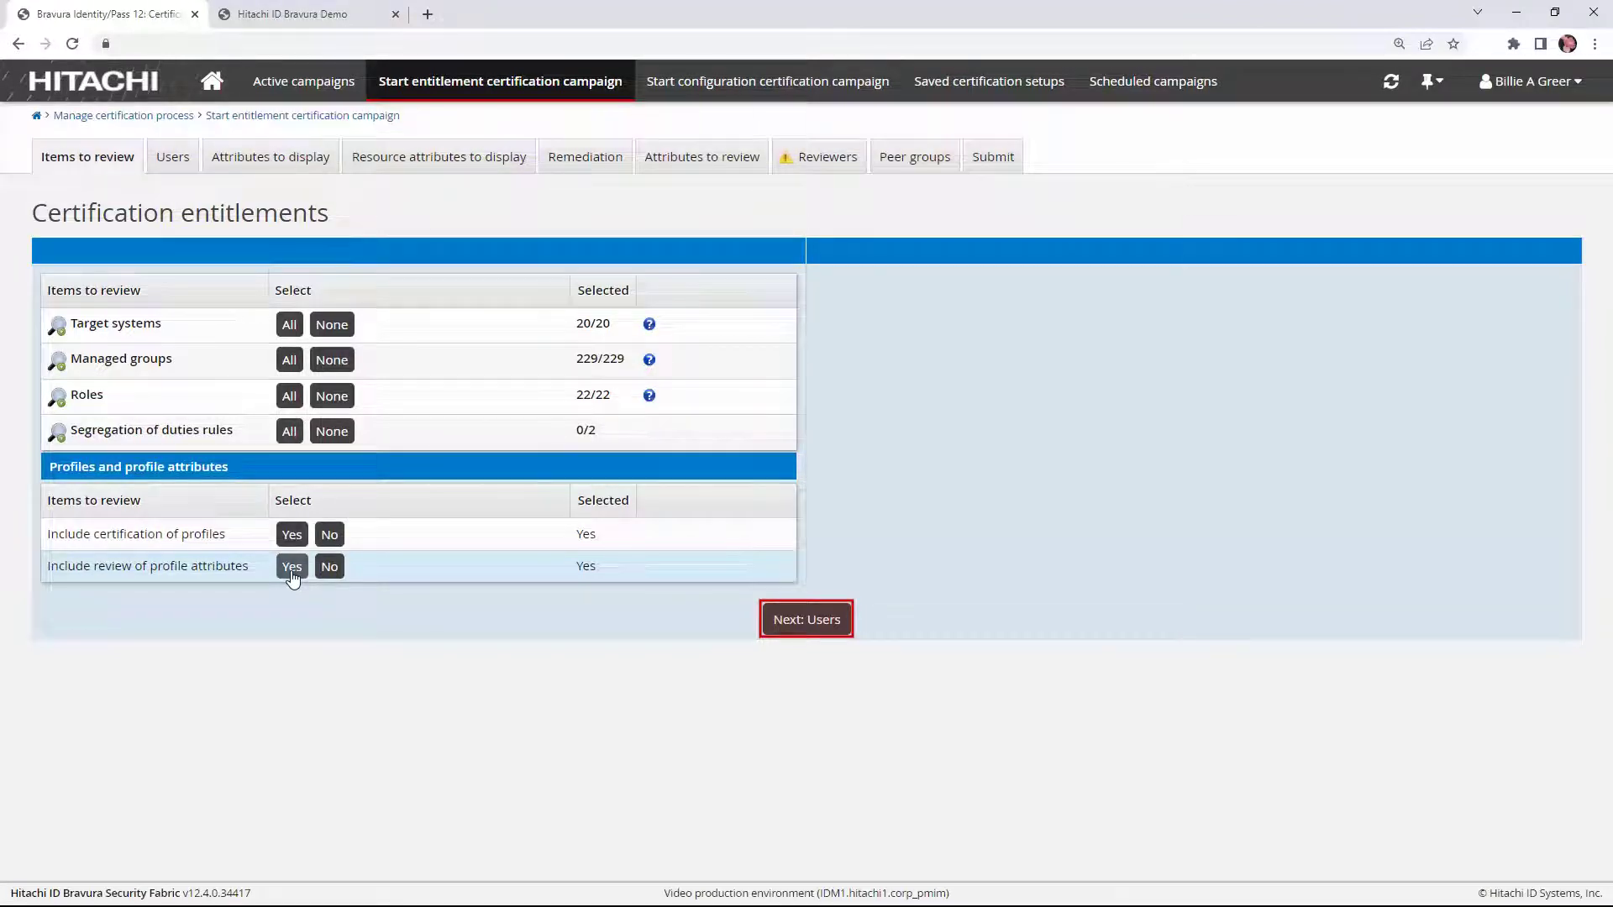
{"action": "left_click", "coordinate": [805, 629]}
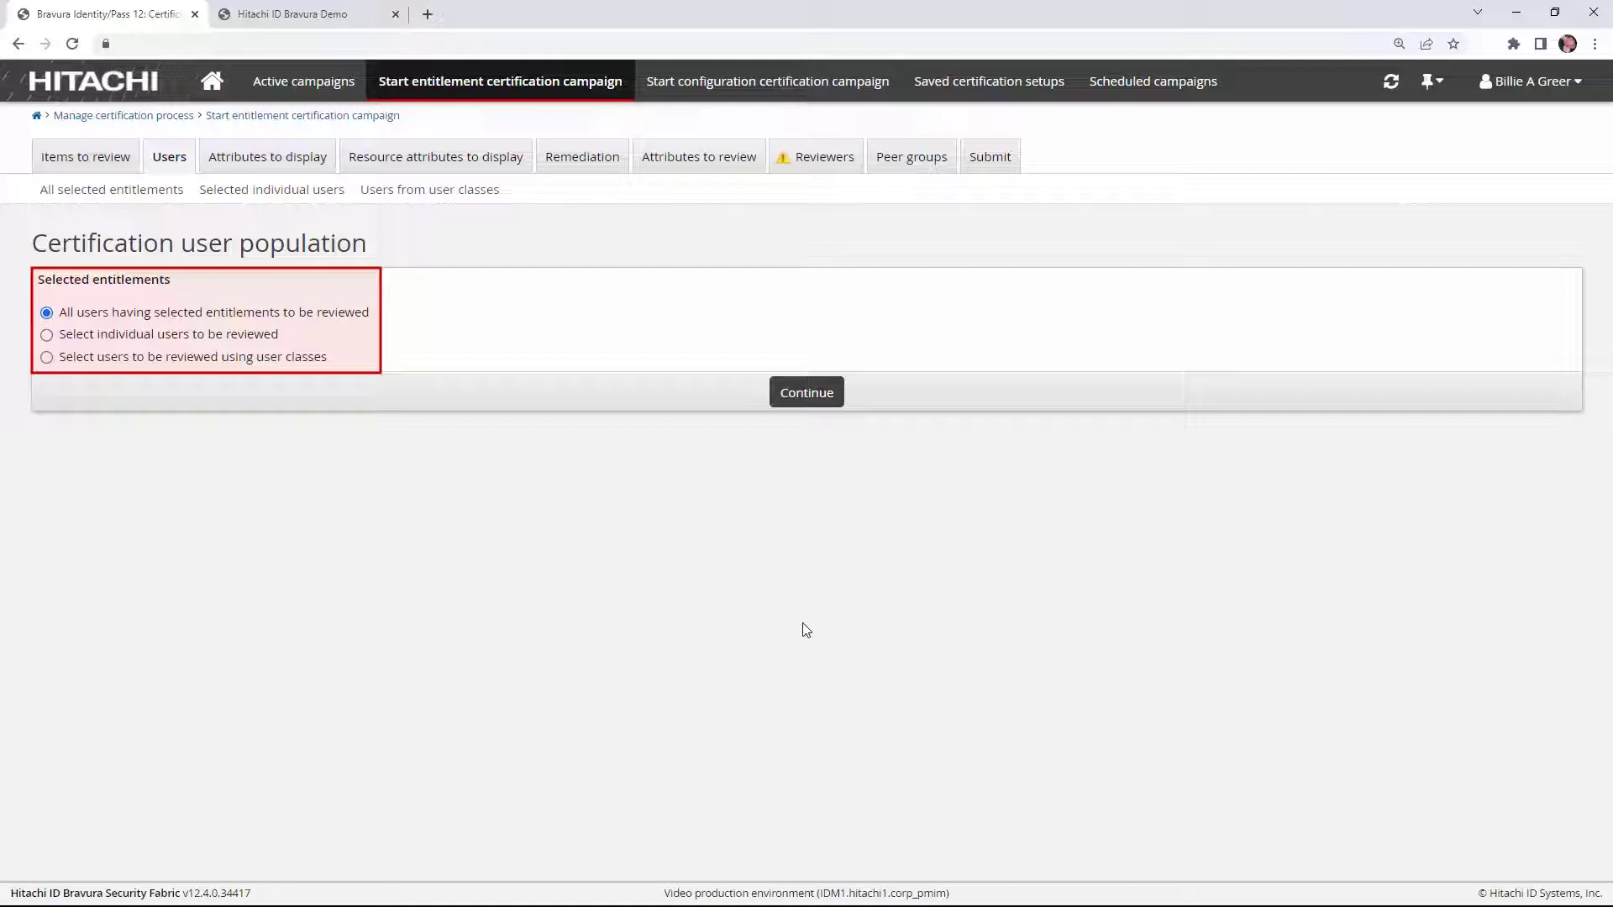
Step: Review all users having the selected entitlements and continue to the attributes-to-display step
{"action": "left_click", "coordinate": [805, 395]}
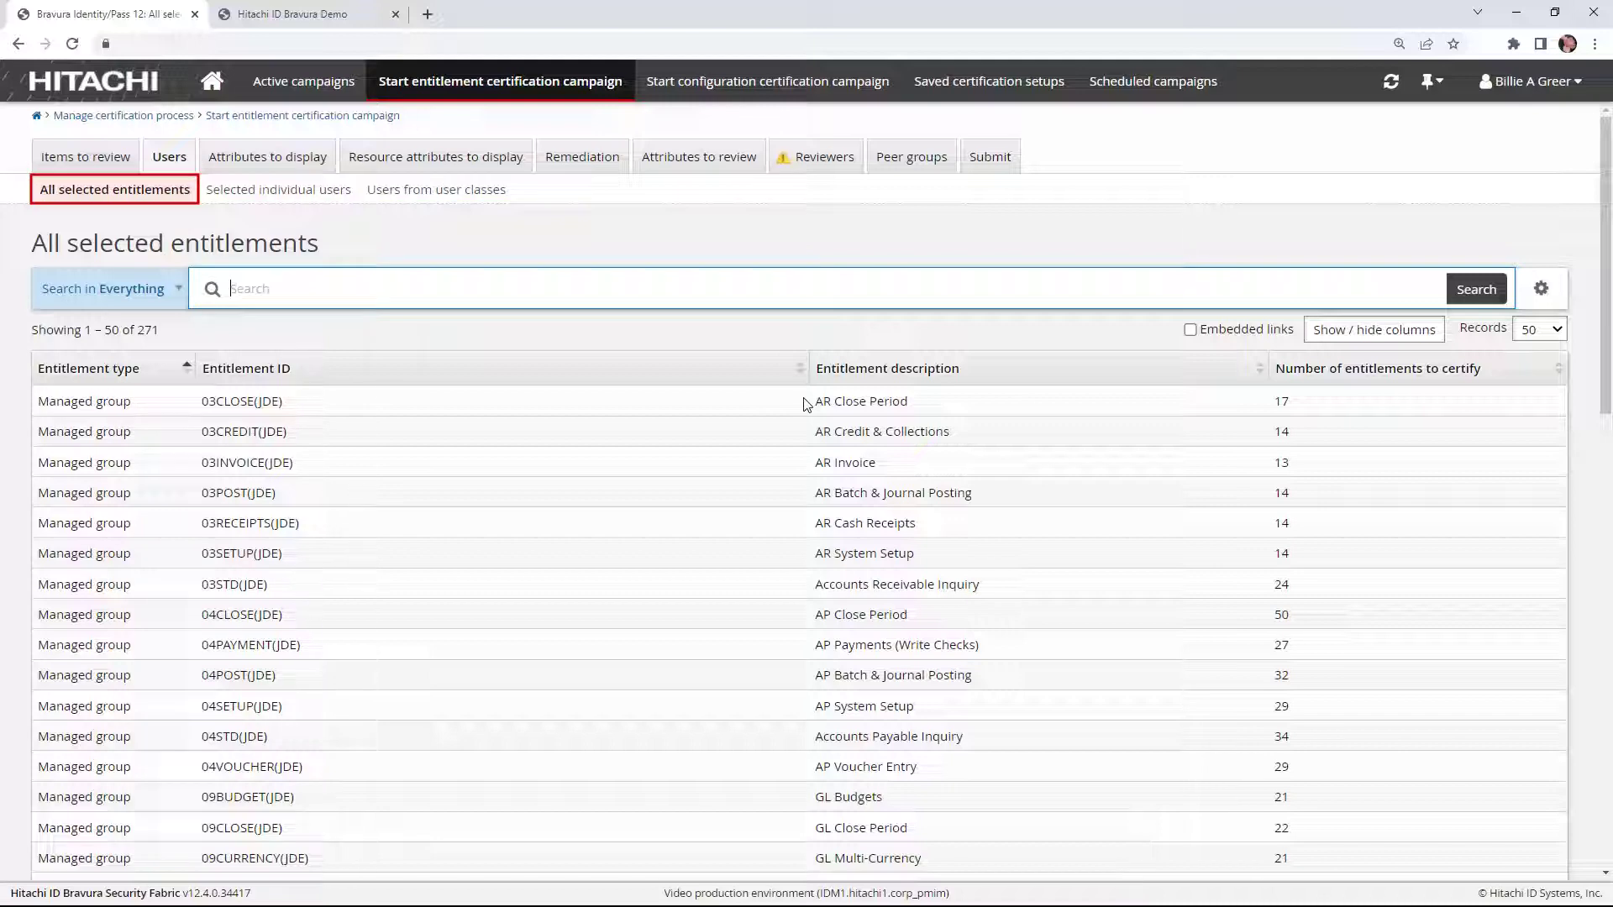
{"action": "left_click_drag", "start_coordinate": [1607, 319], "coordinate": [1606, 704]}
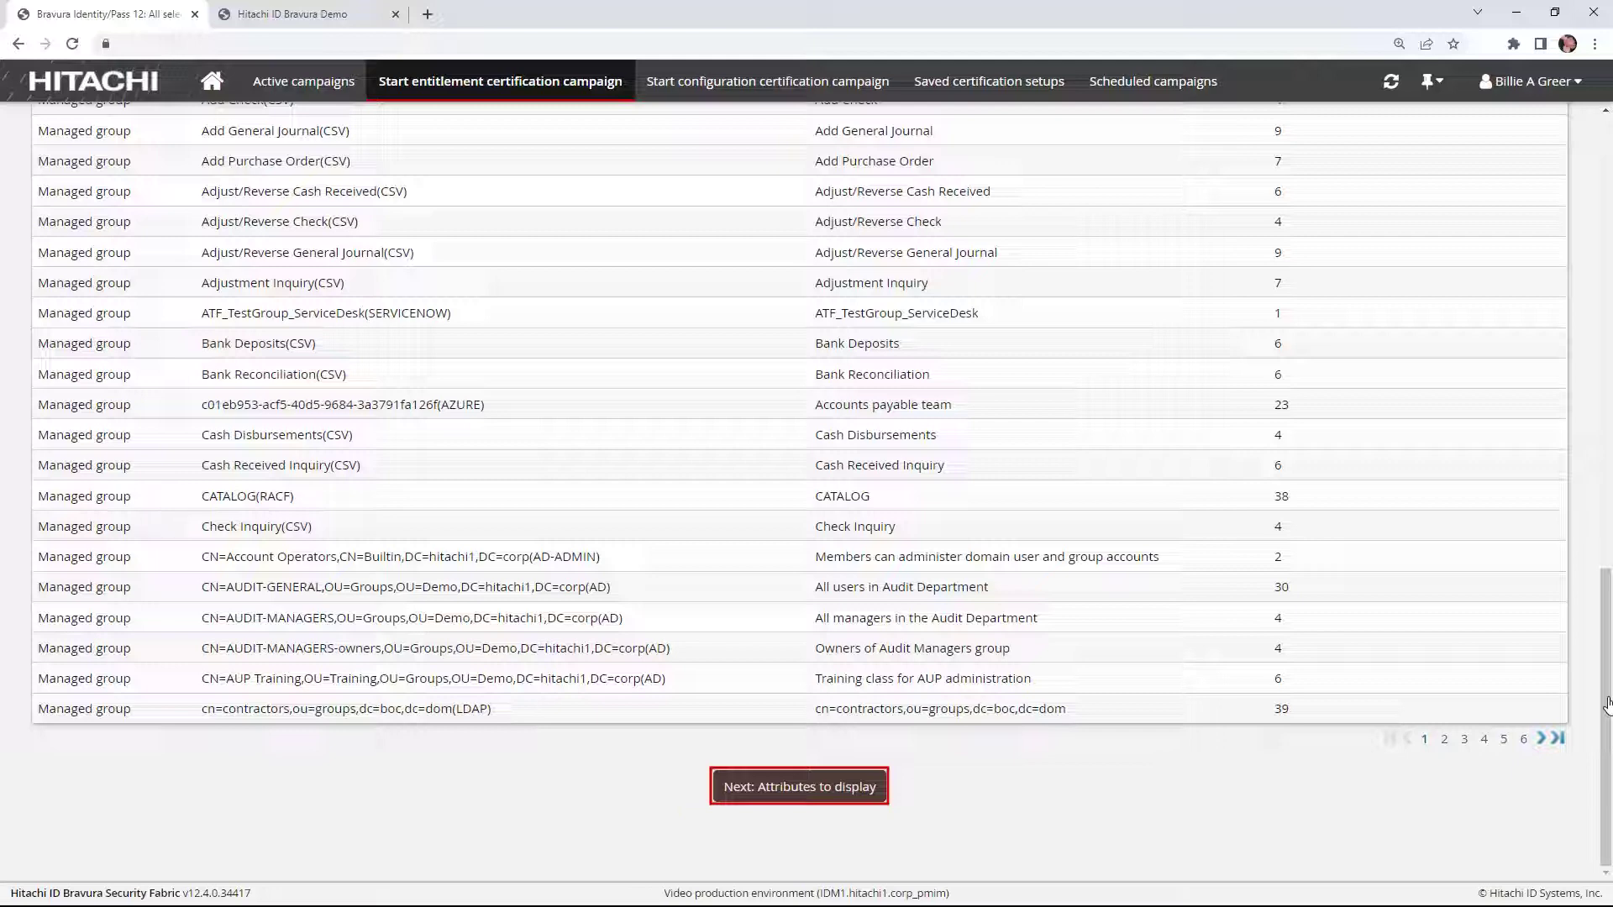
{"action": "left_click", "coordinate": [798, 794]}
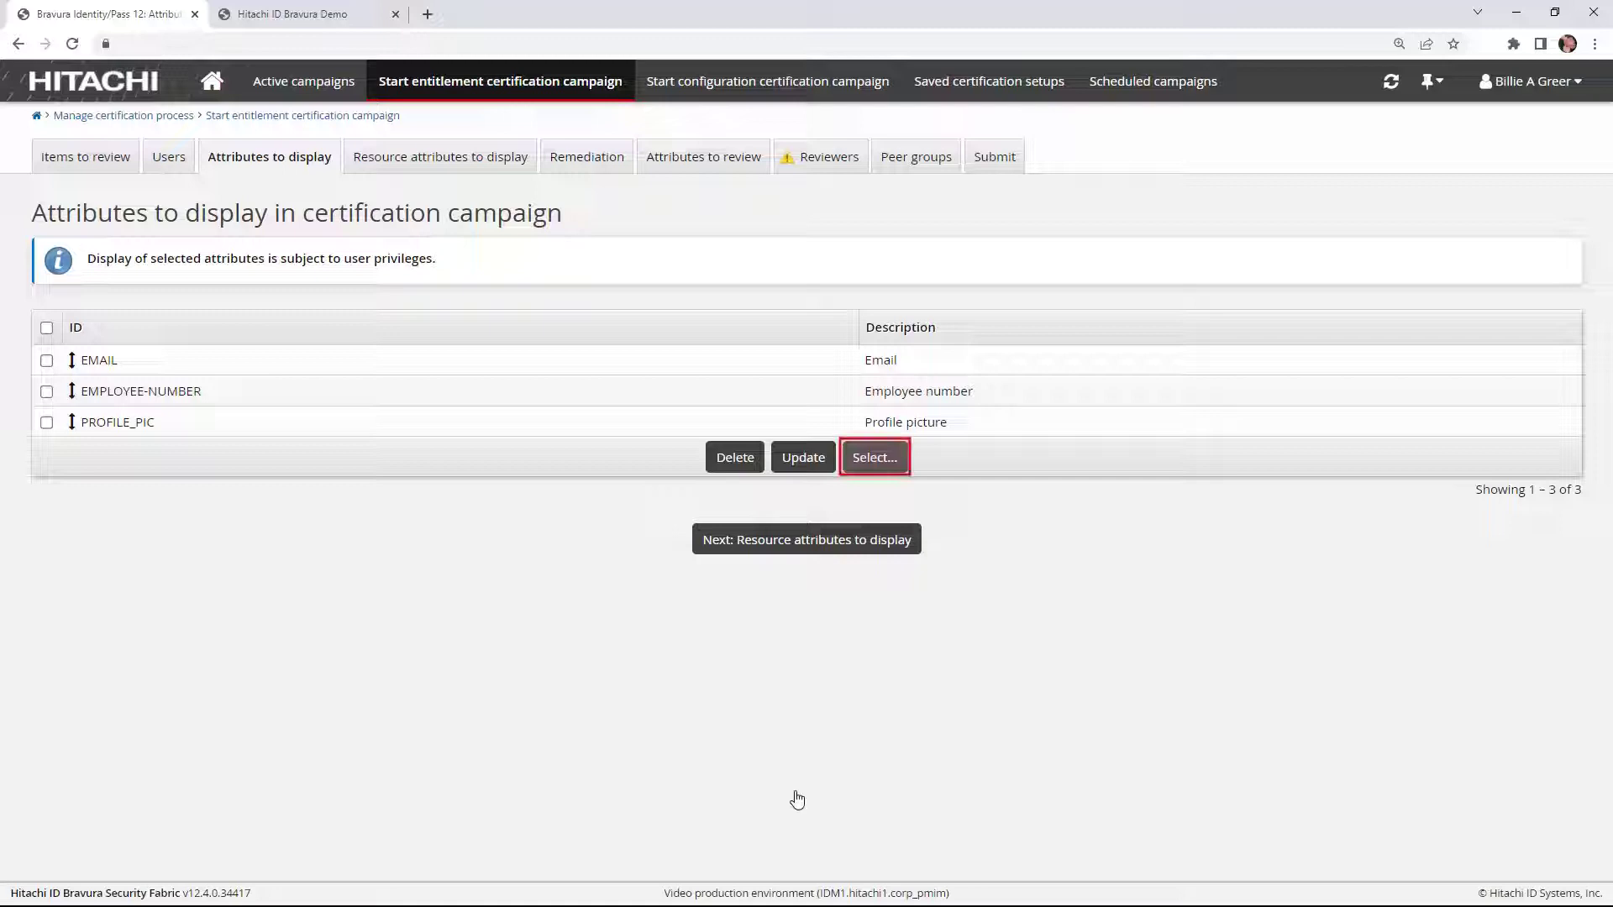
Step: Search for and add the OFFICE, DEPT and TITLE attributes to the campaign display
{"action": "left_click", "coordinate": [872, 460]}
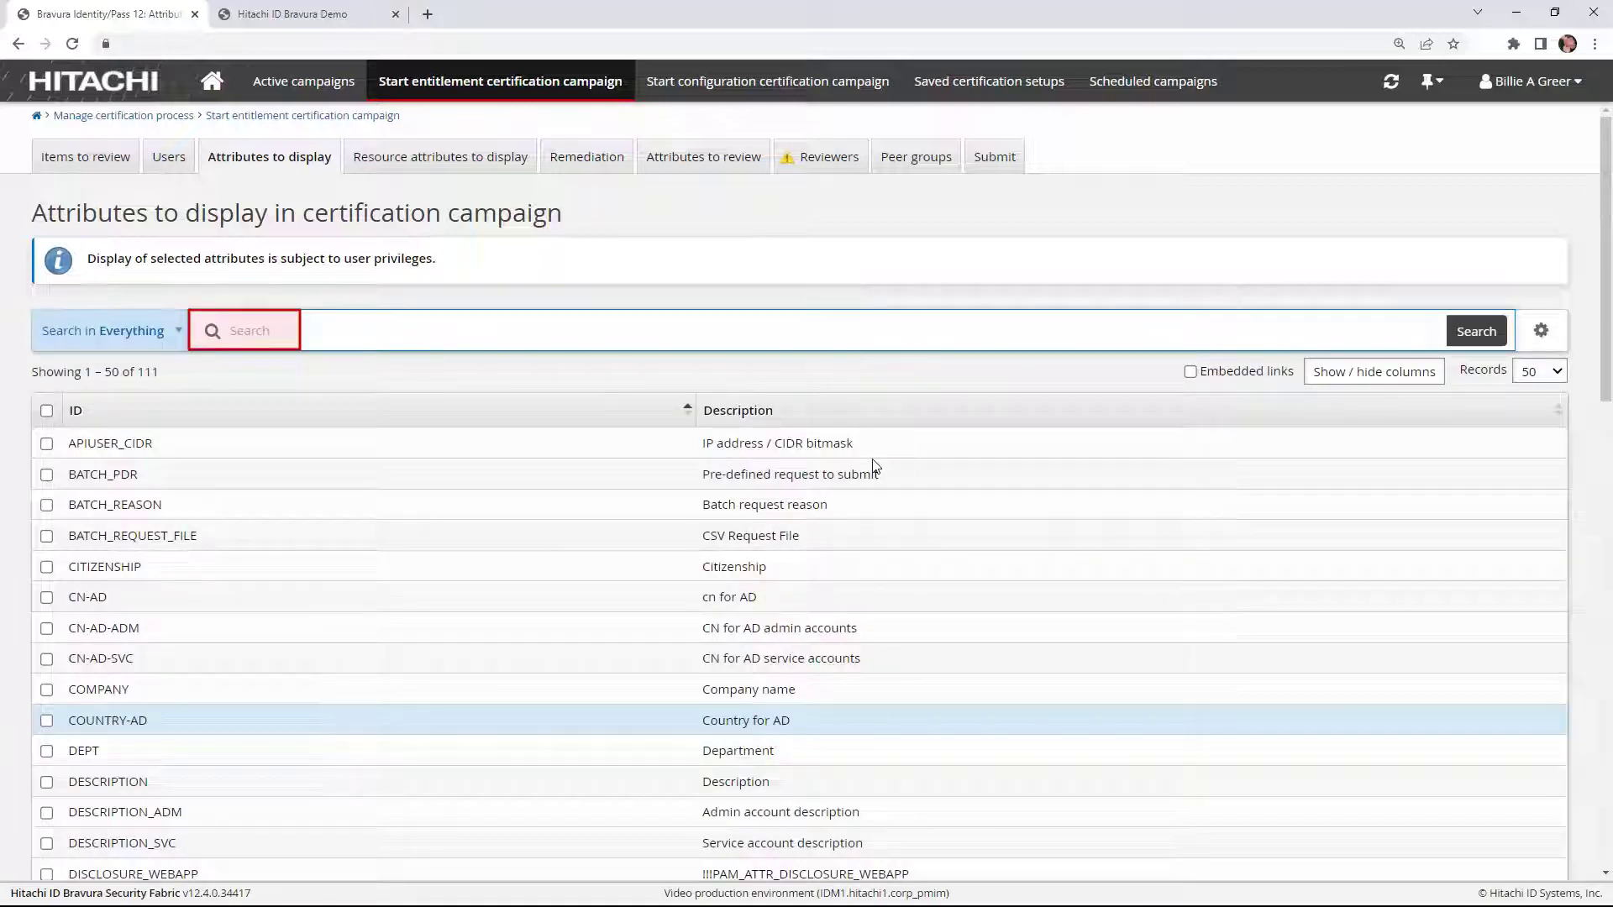
{"action": "type", "text": "office"}
{"action": "left_click", "coordinate": [47, 475]}
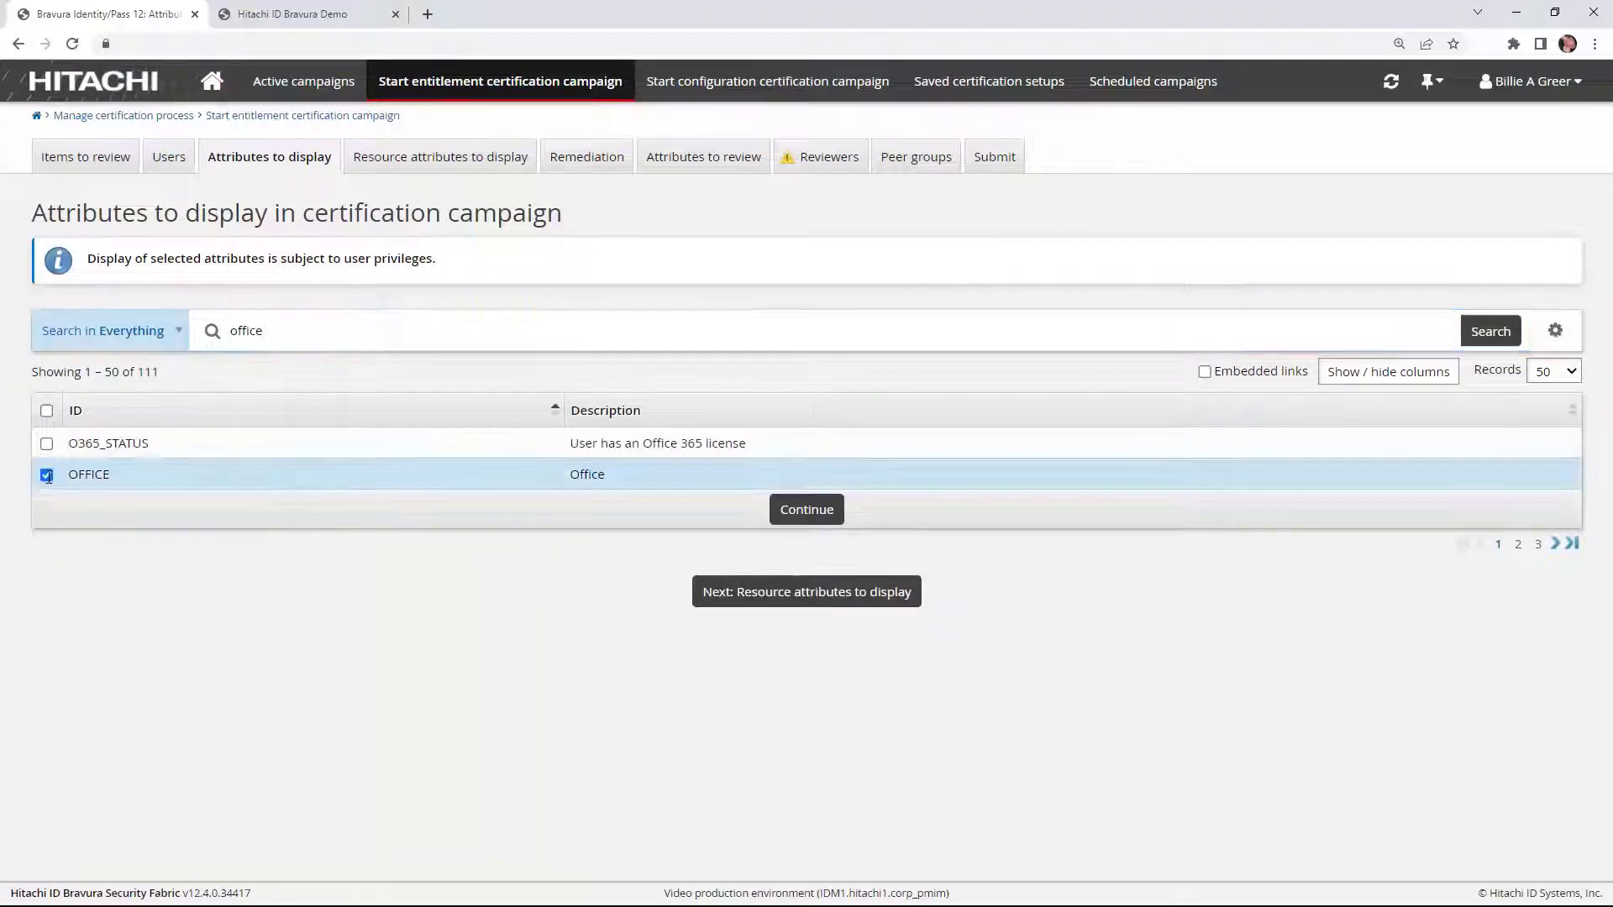
{"action": "triple_click", "coordinate": [271, 331]}
{"action": "type", "text": "dept"}
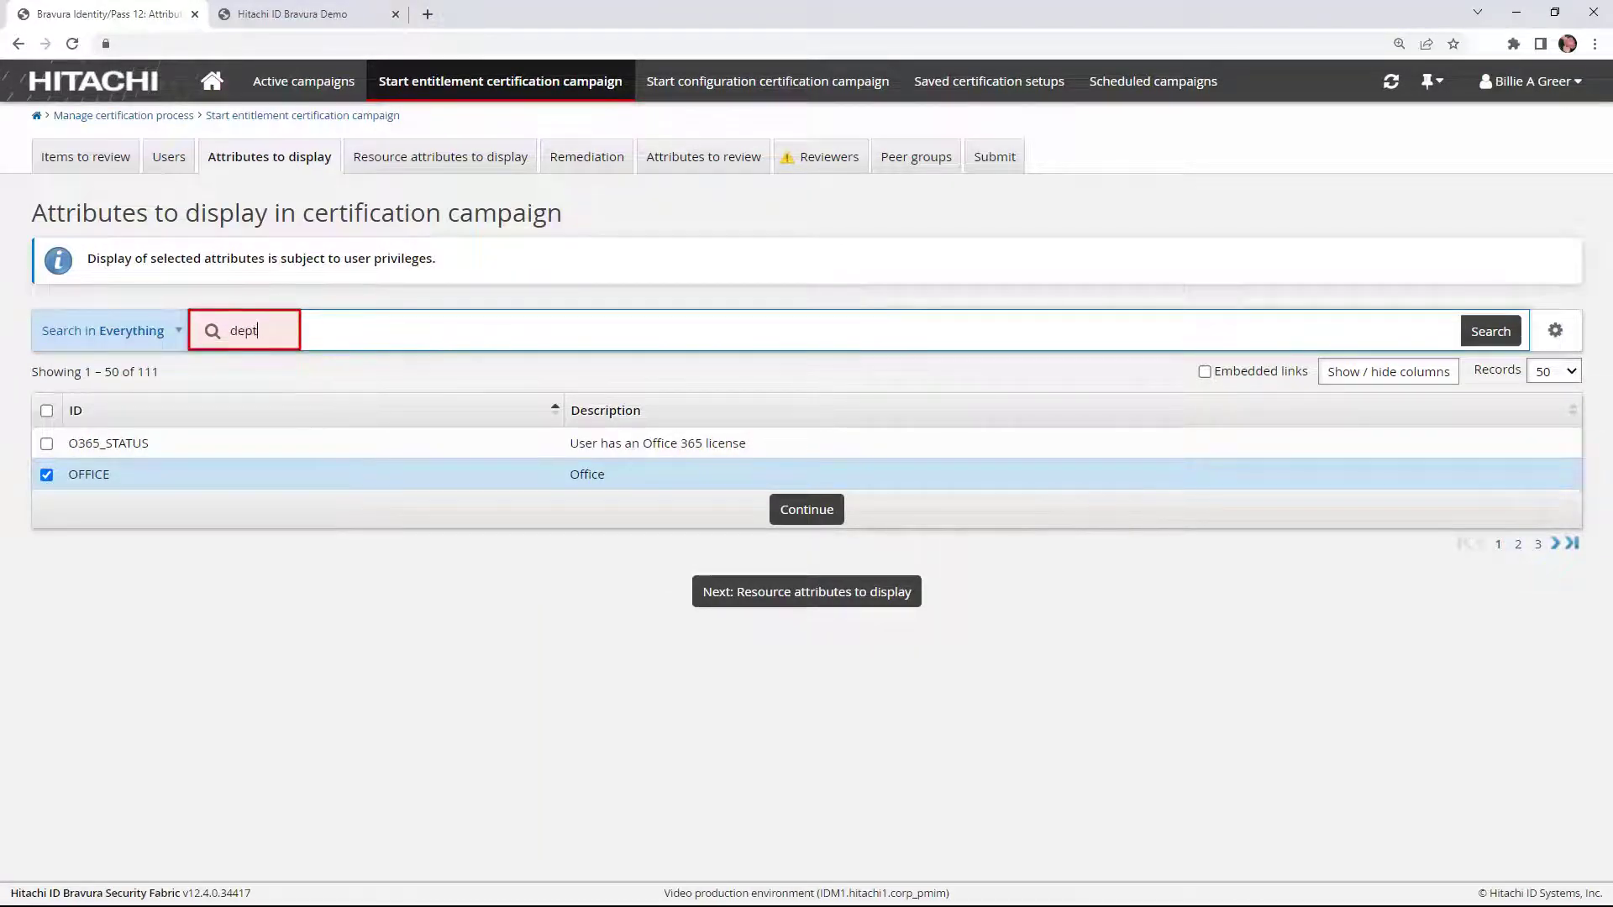
{"action": "left_click", "coordinate": [46, 444]}
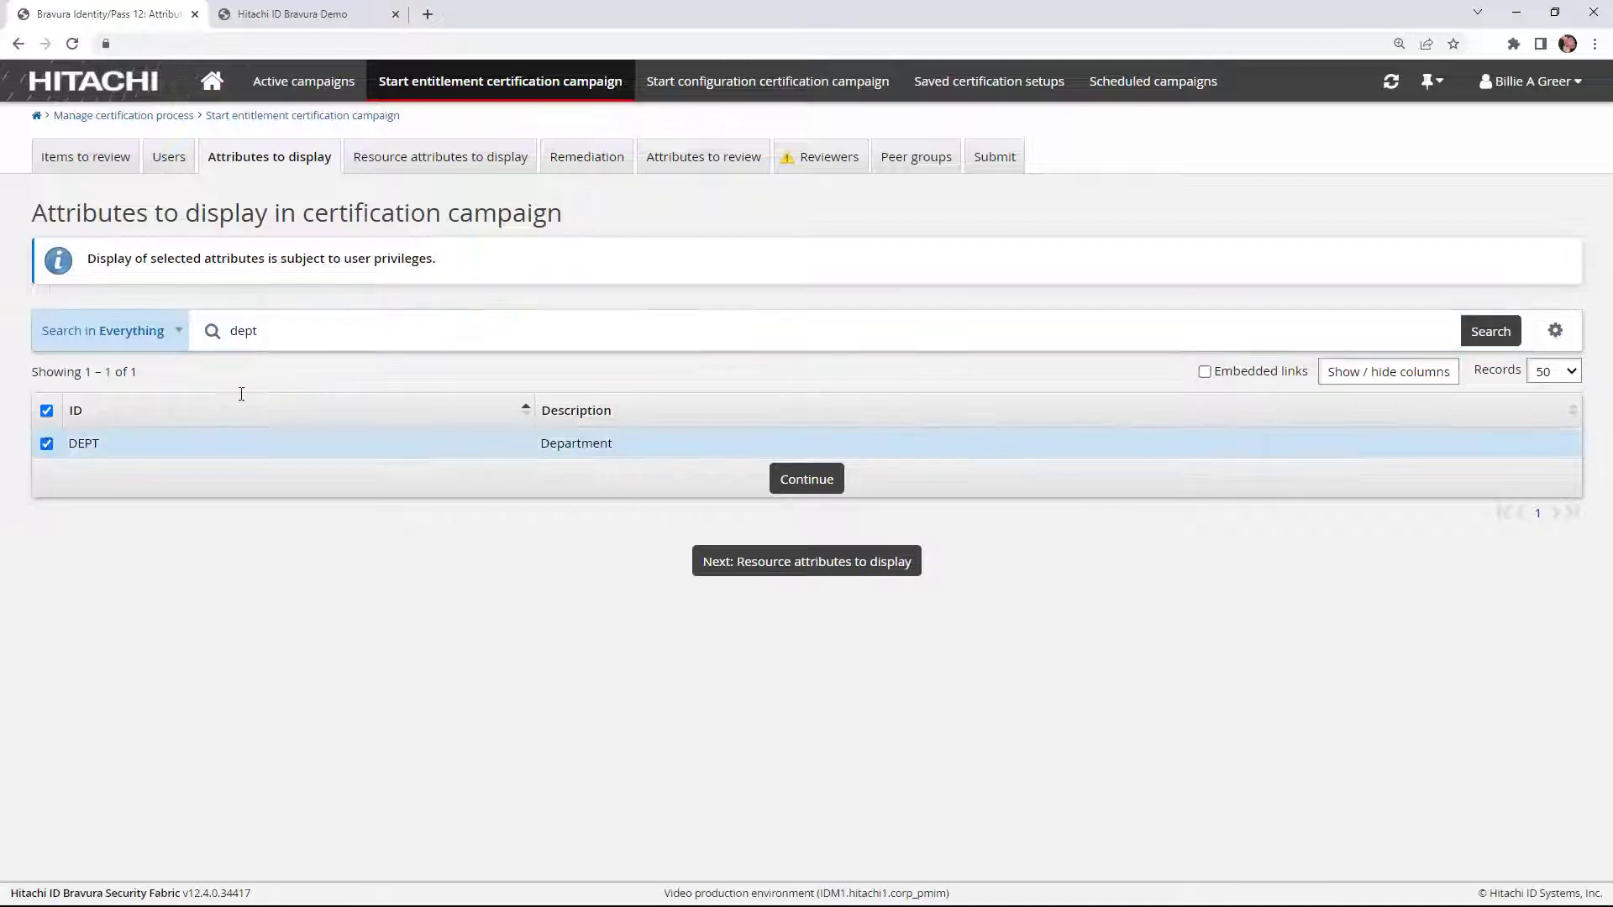
{"action": "triple_click", "coordinate": [206, 330]}
{"action": "type", "text": "title"}
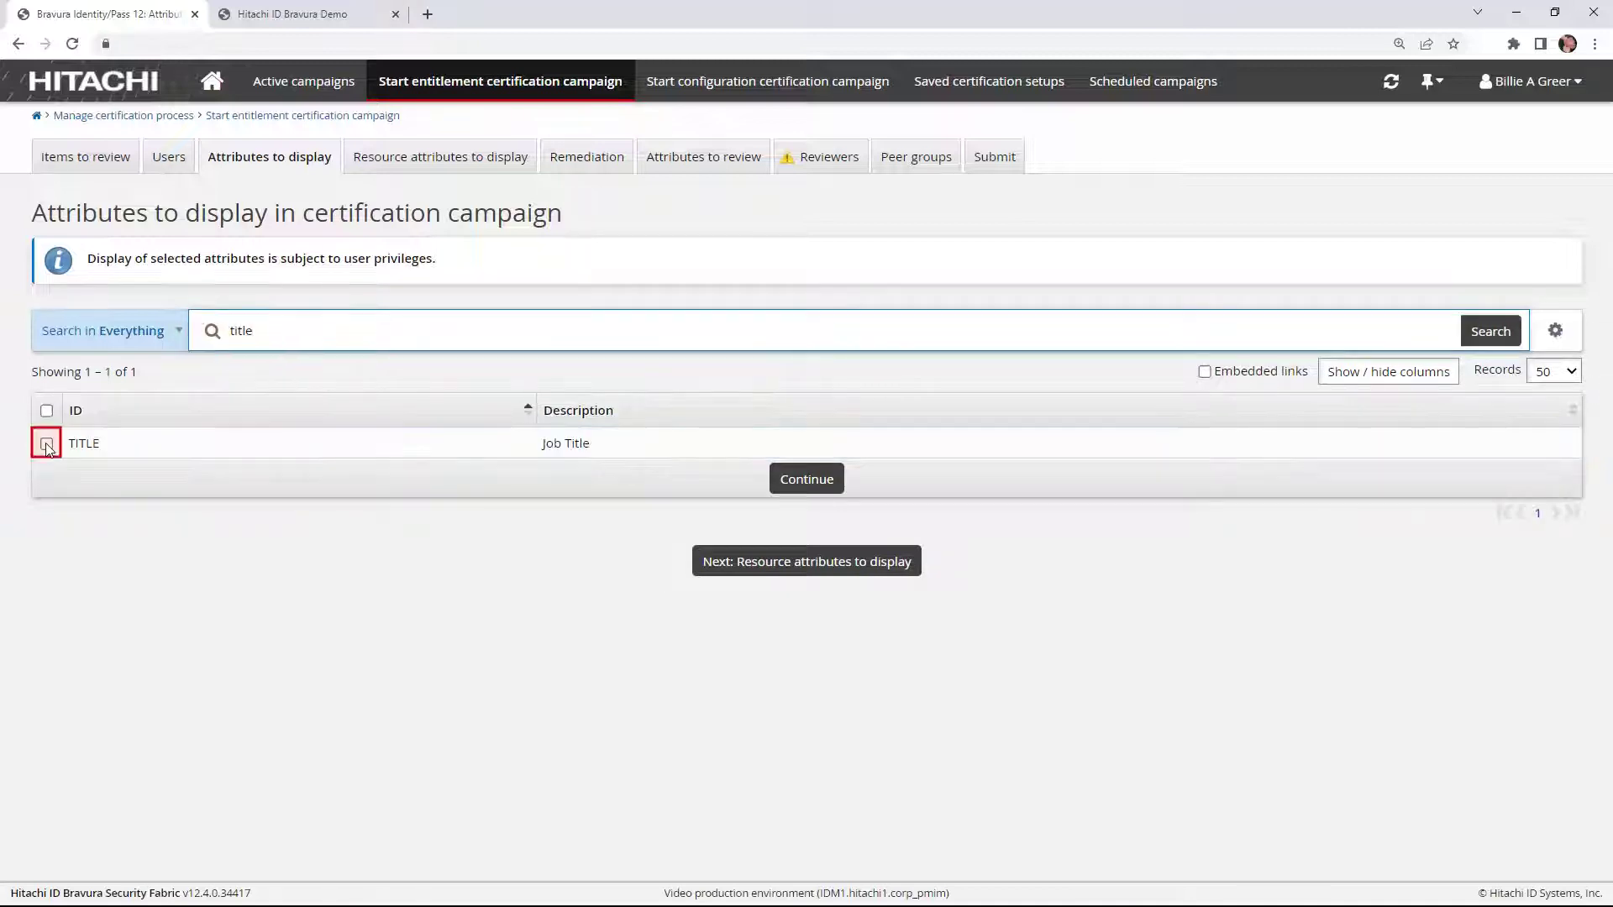
{"action": "left_click", "coordinate": [46, 445]}
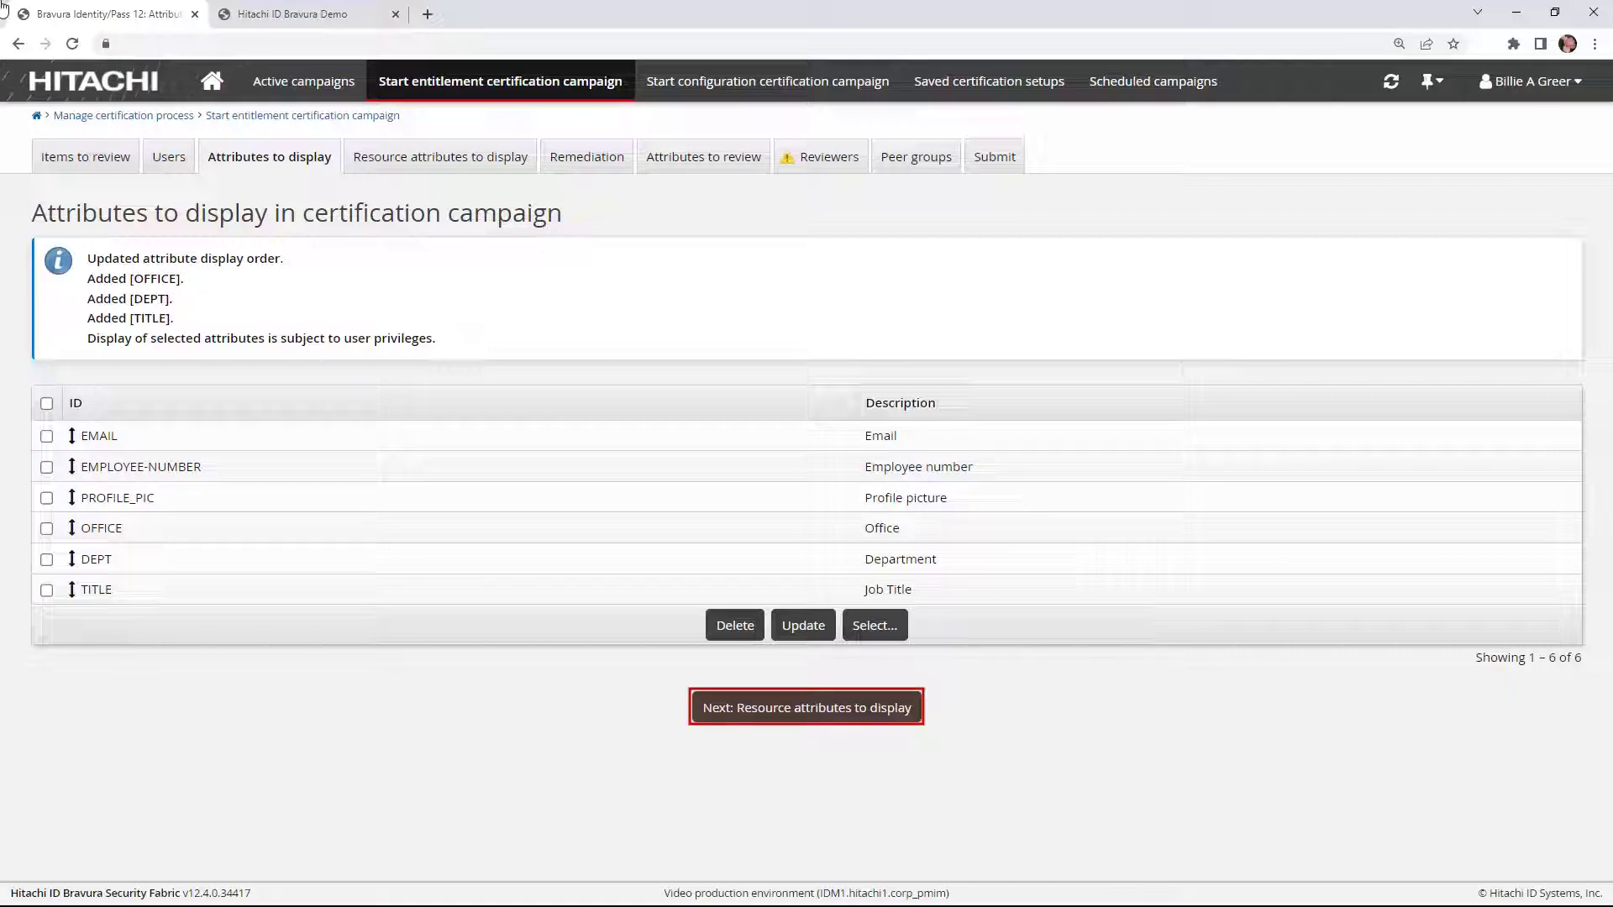
Step: Pass resource attributes, accept default remediation requests, and reach the attributes-to-review step
{"action": "left_click", "coordinate": [809, 716]}
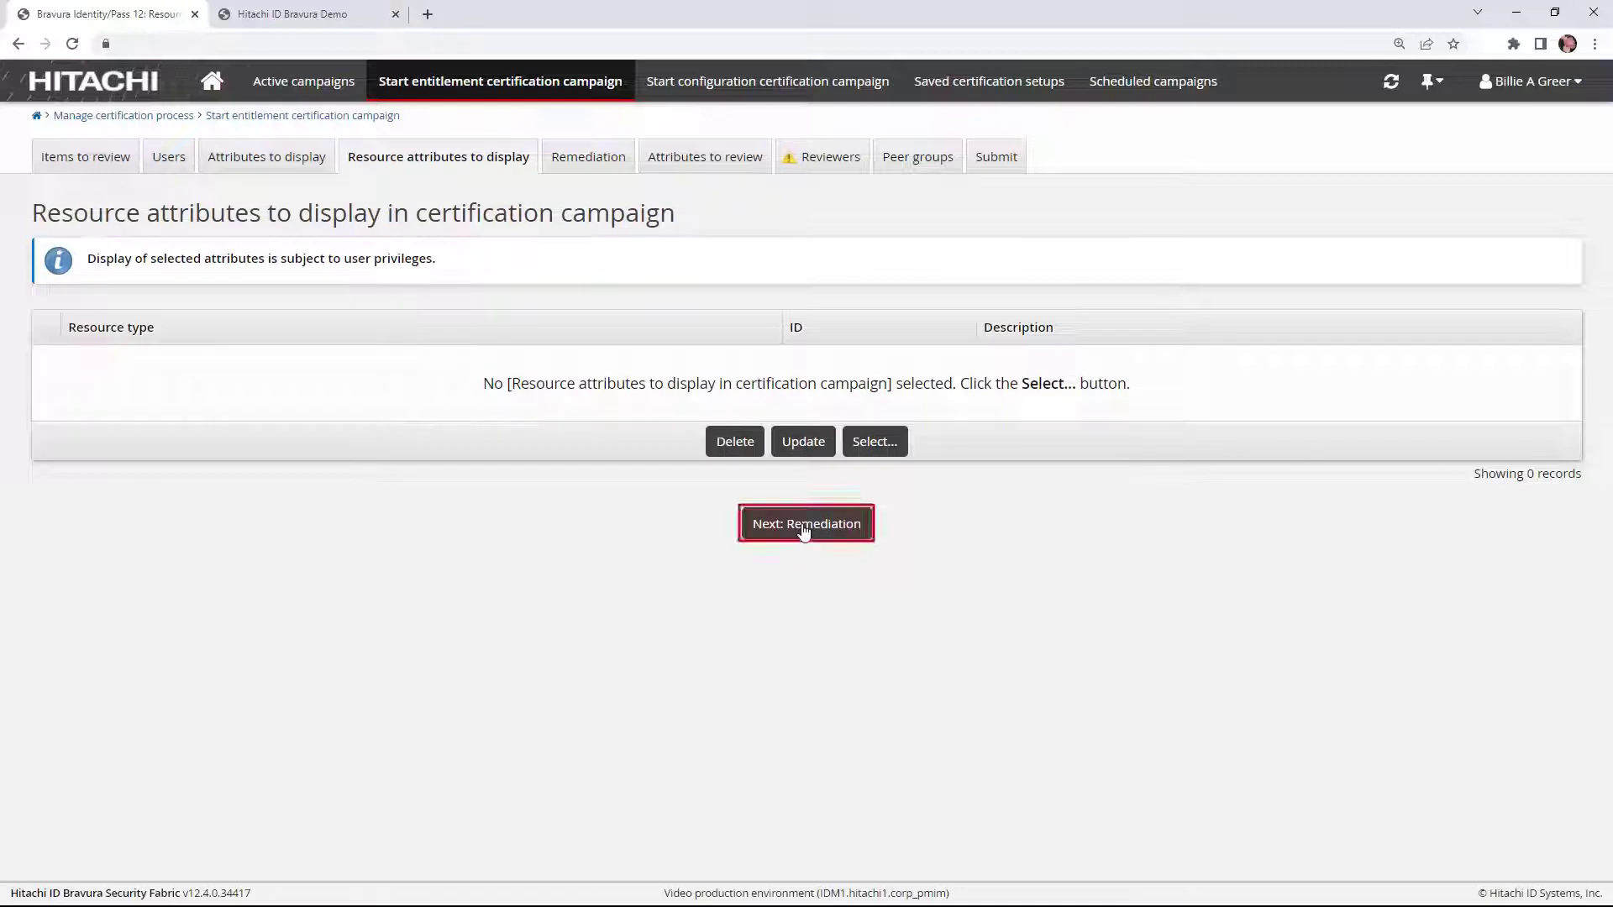
{"action": "left_click", "coordinate": [804, 527]}
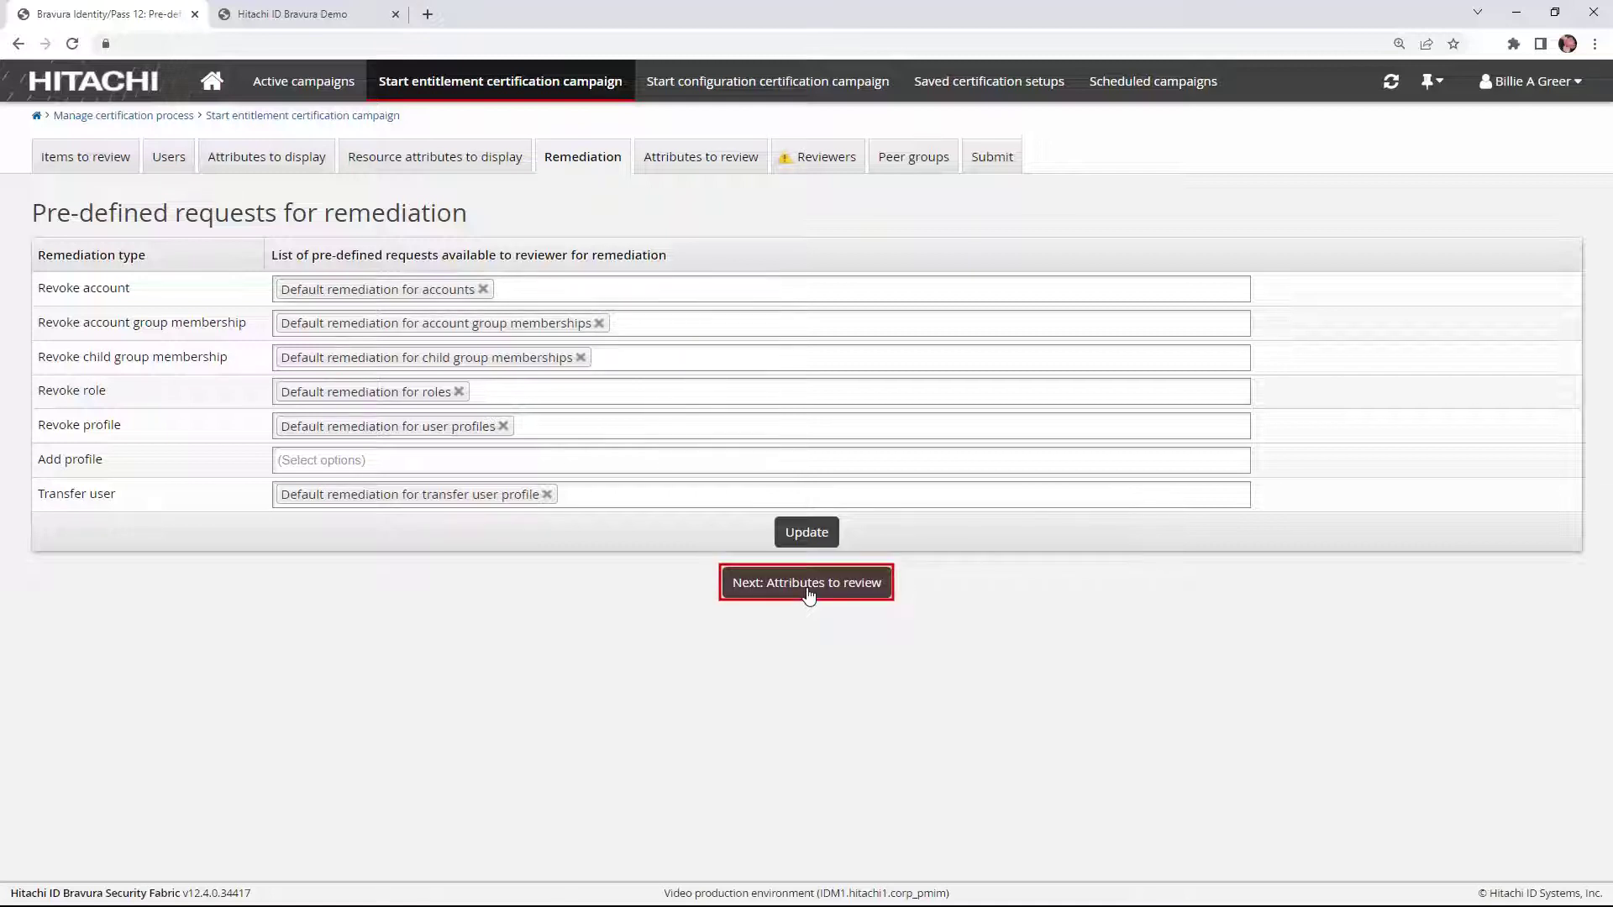
{"action": "left_click", "coordinate": [808, 592]}
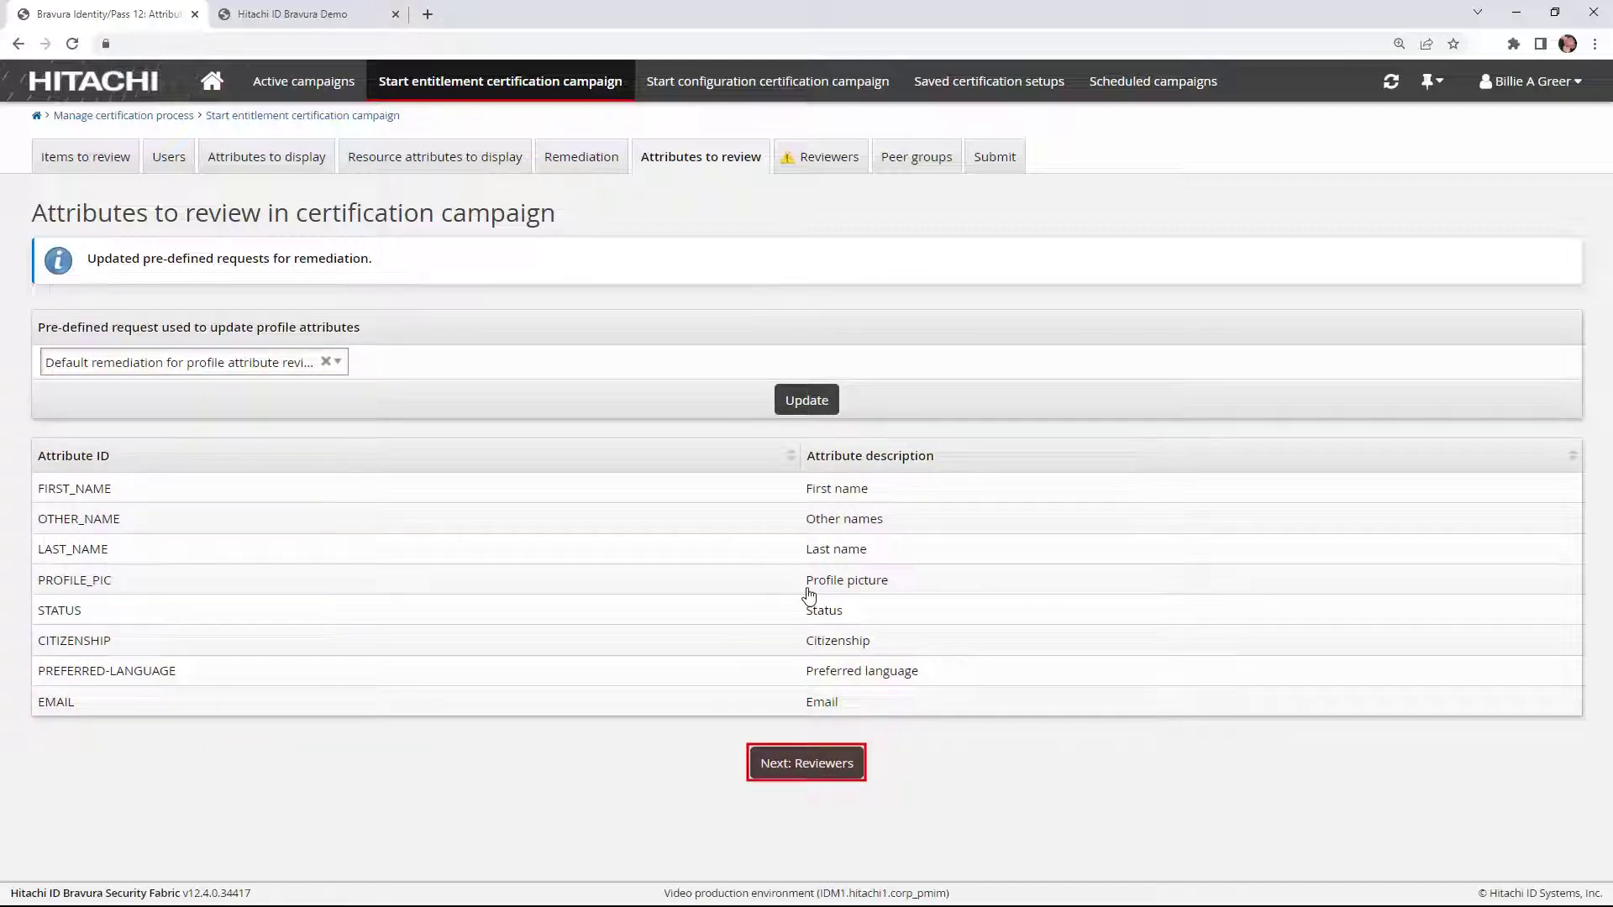
Step: Set the certification method to 'Each user to be reviewed by their manager'
{"action": "left_click", "coordinate": [806, 768]}
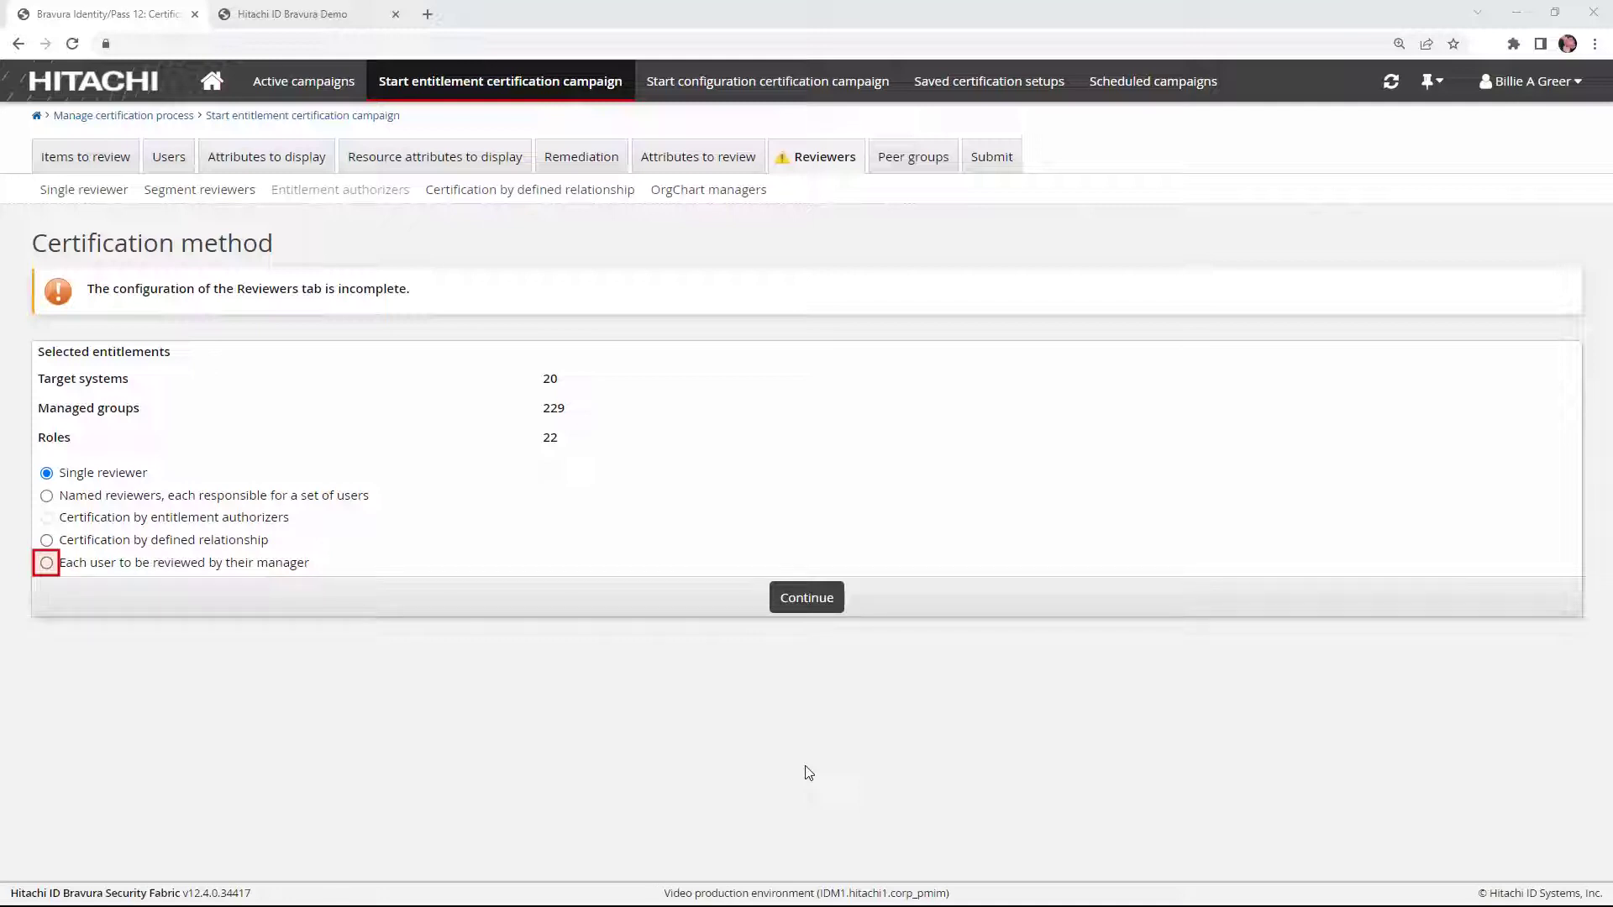
{"action": "left_click", "coordinate": [47, 563]}
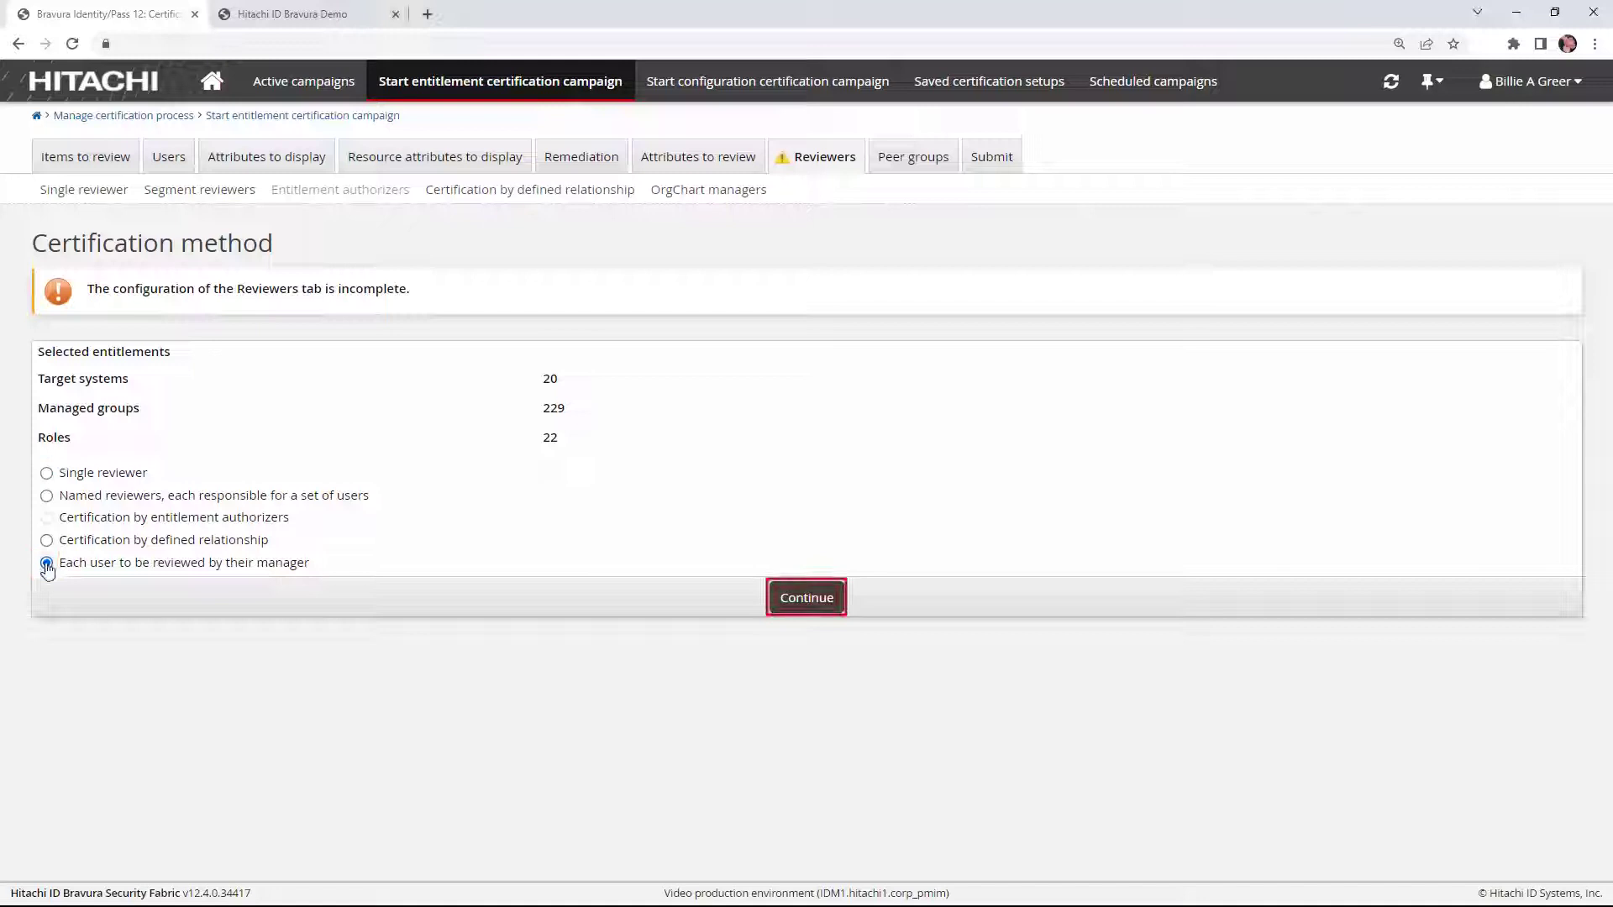
{"action": "left_click", "coordinate": [802, 604]}
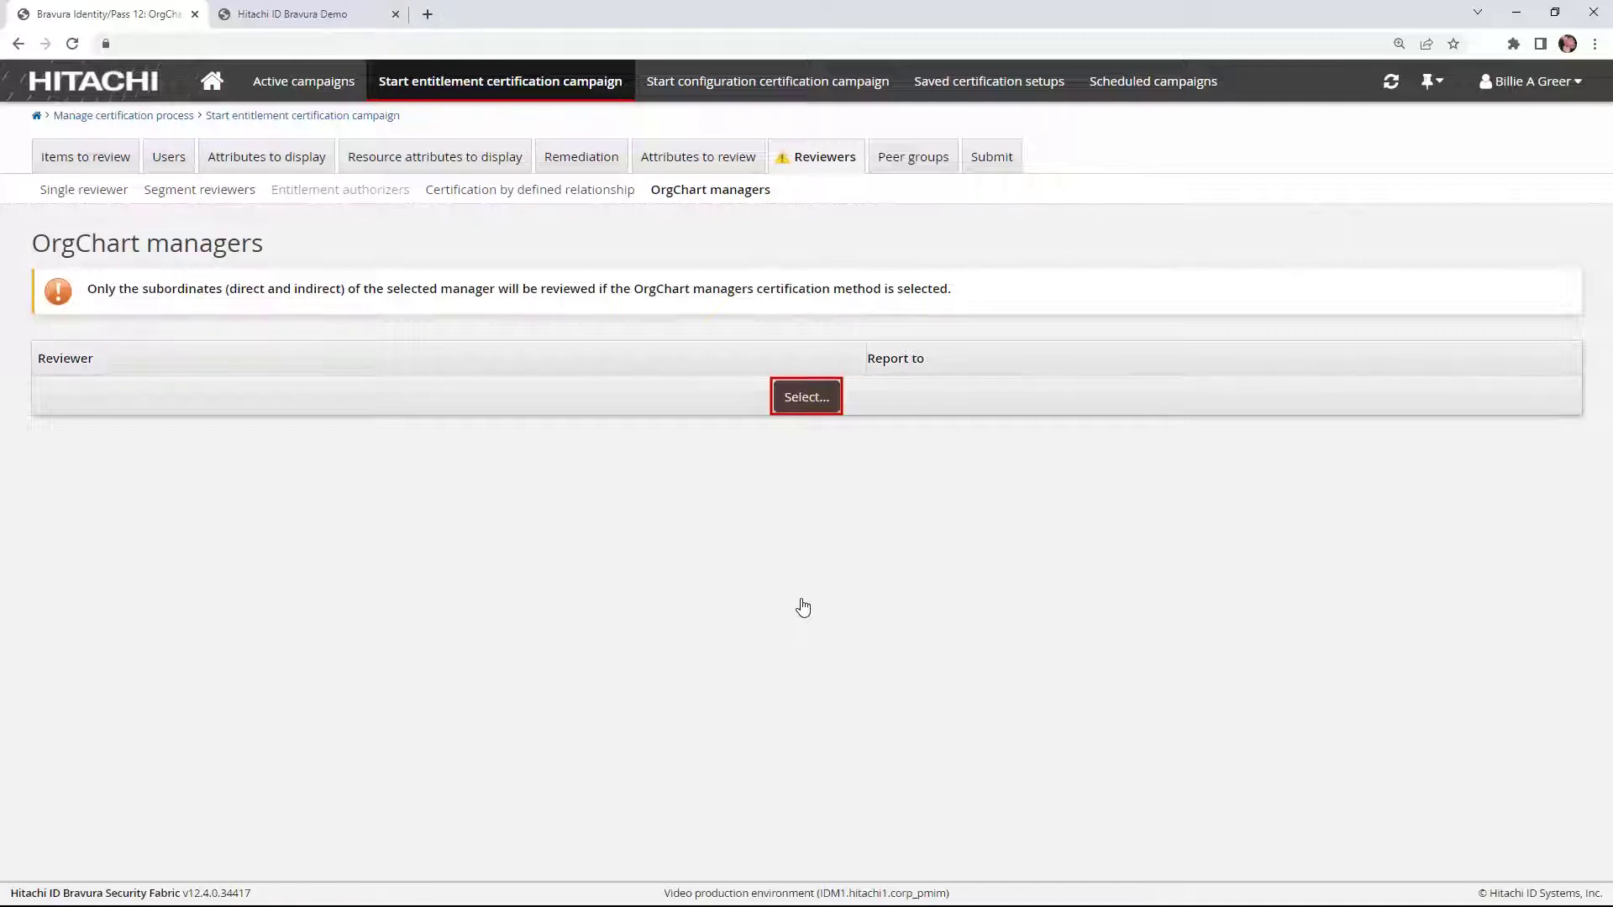
Step: Choose the OrgChart manager with four subordinates as the campaign reviewer
{"action": "left_click", "coordinate": [807, 407]}
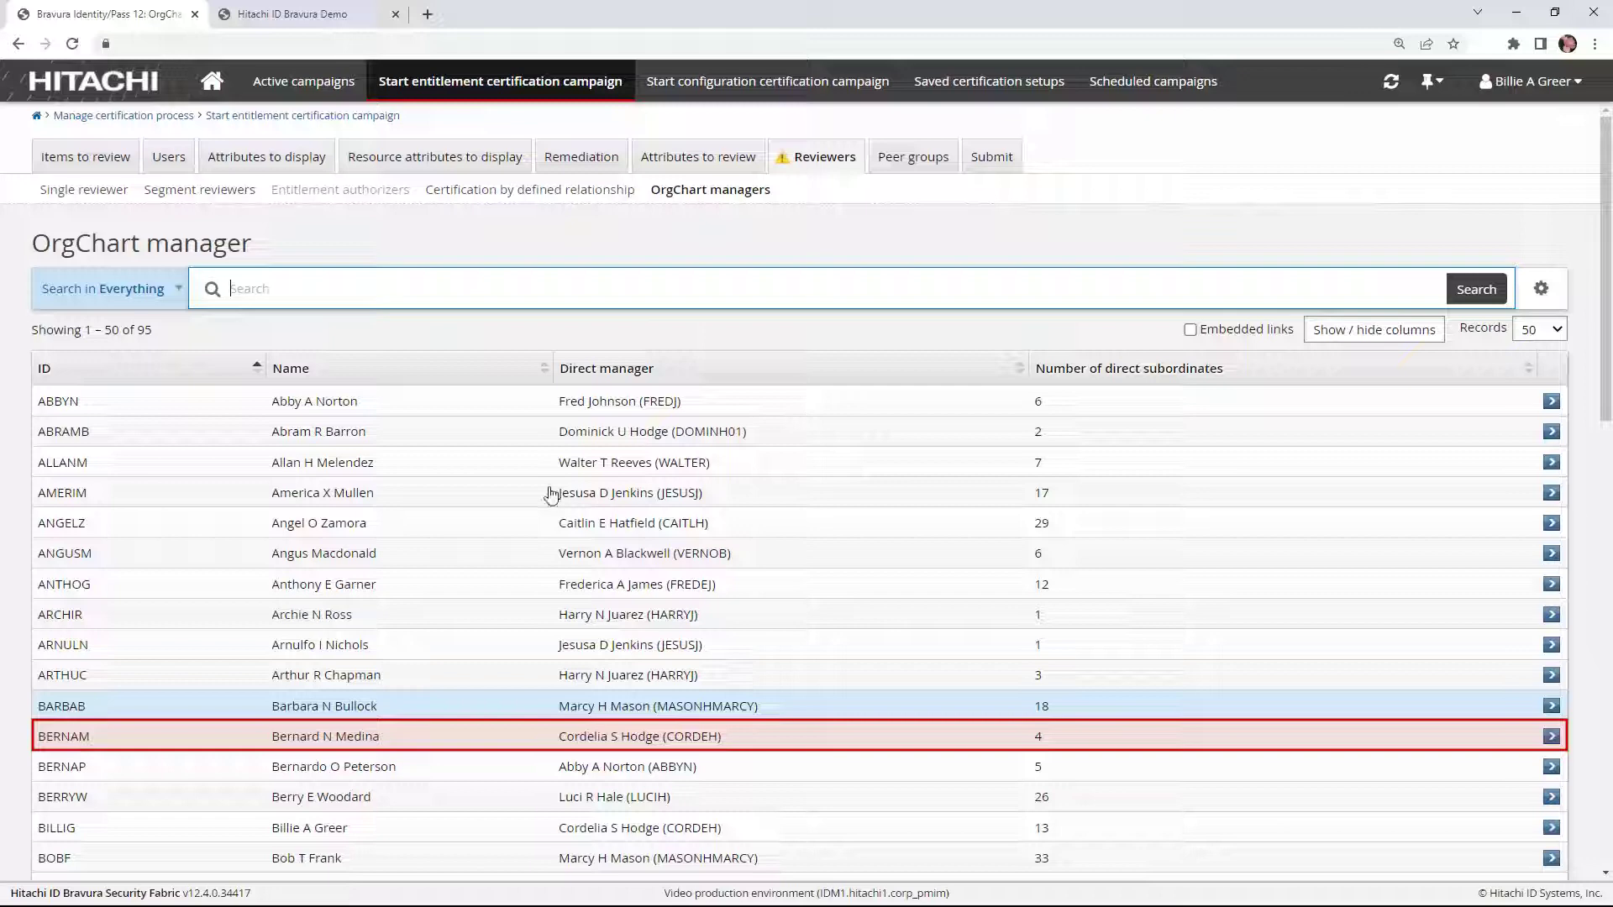
{"action": "left_click", "coordinate": [463, 739]}
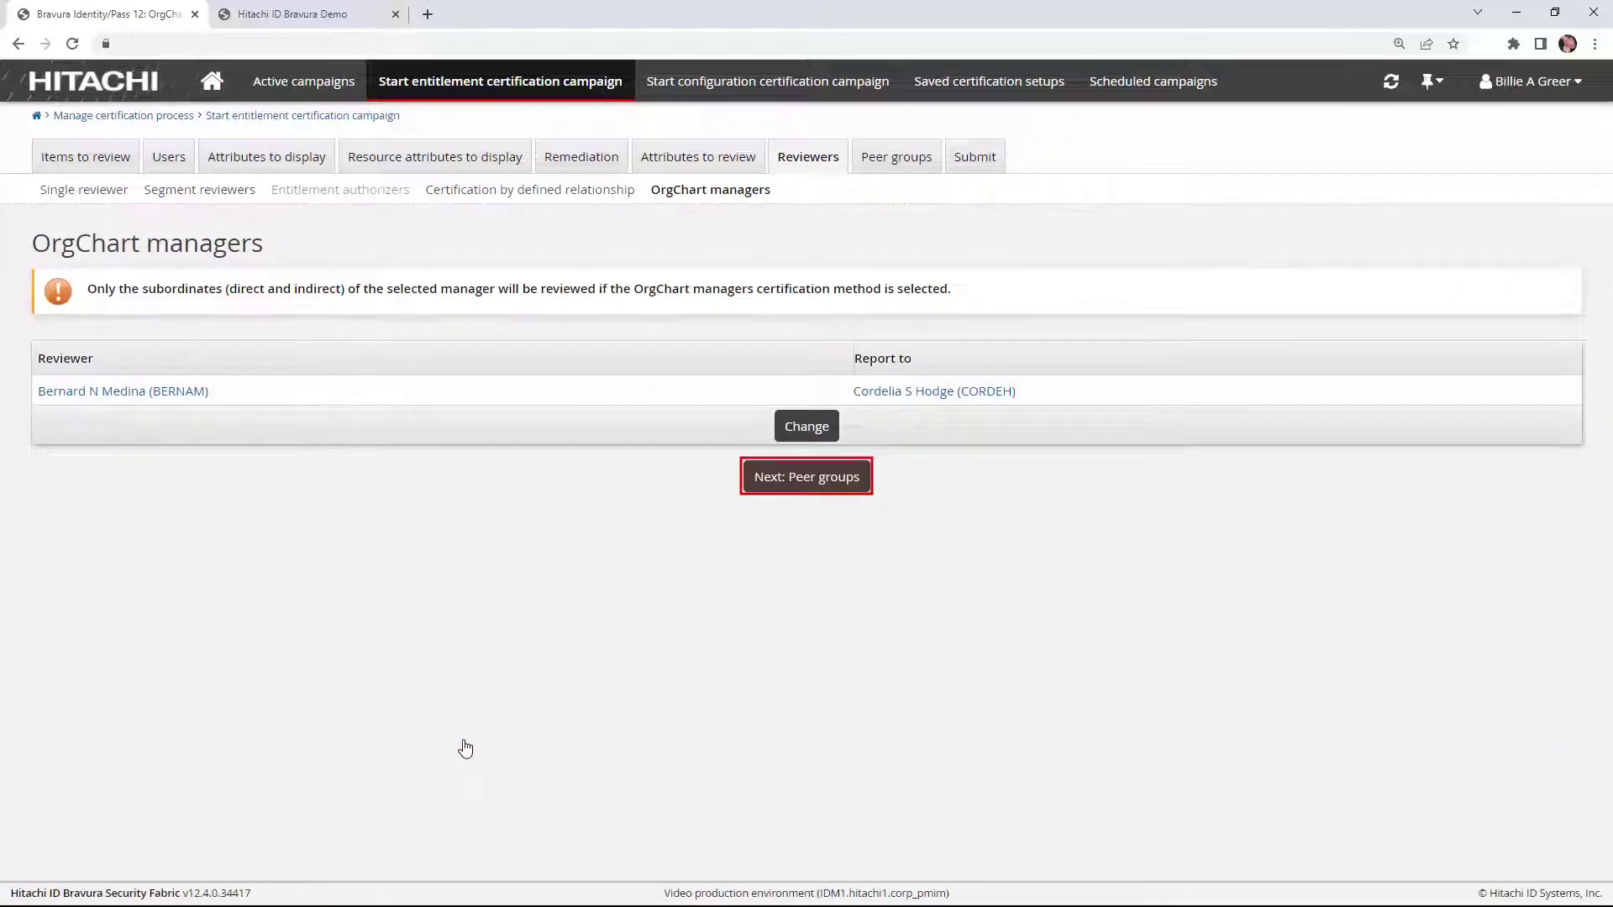
Step: Advance to the peer group settings, keeping PEER-GROUP-DEPT with minimum size 2 and 80/20 thresholds
{"action": "left_click", "coordinate": [801, 477]}
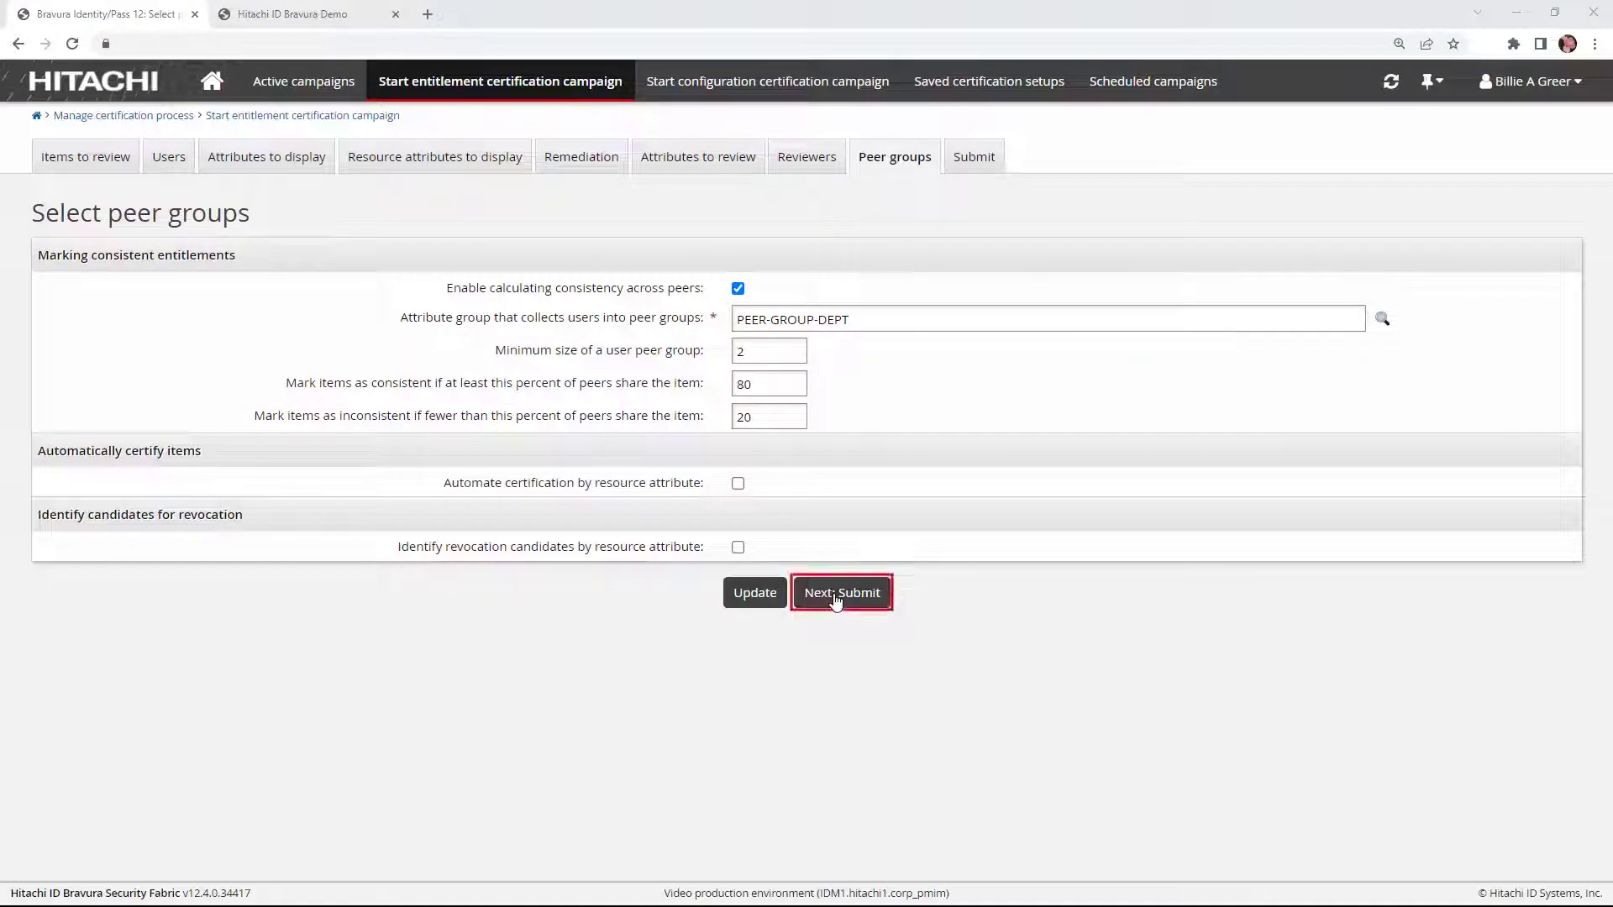
Step: Describe the campaign as the manager's subordinate annual entitlement review with a 60 certification validity interval
{"action": "left_click", "coordinate": [836, 599]}
{"action": "type", "text": "BE"}
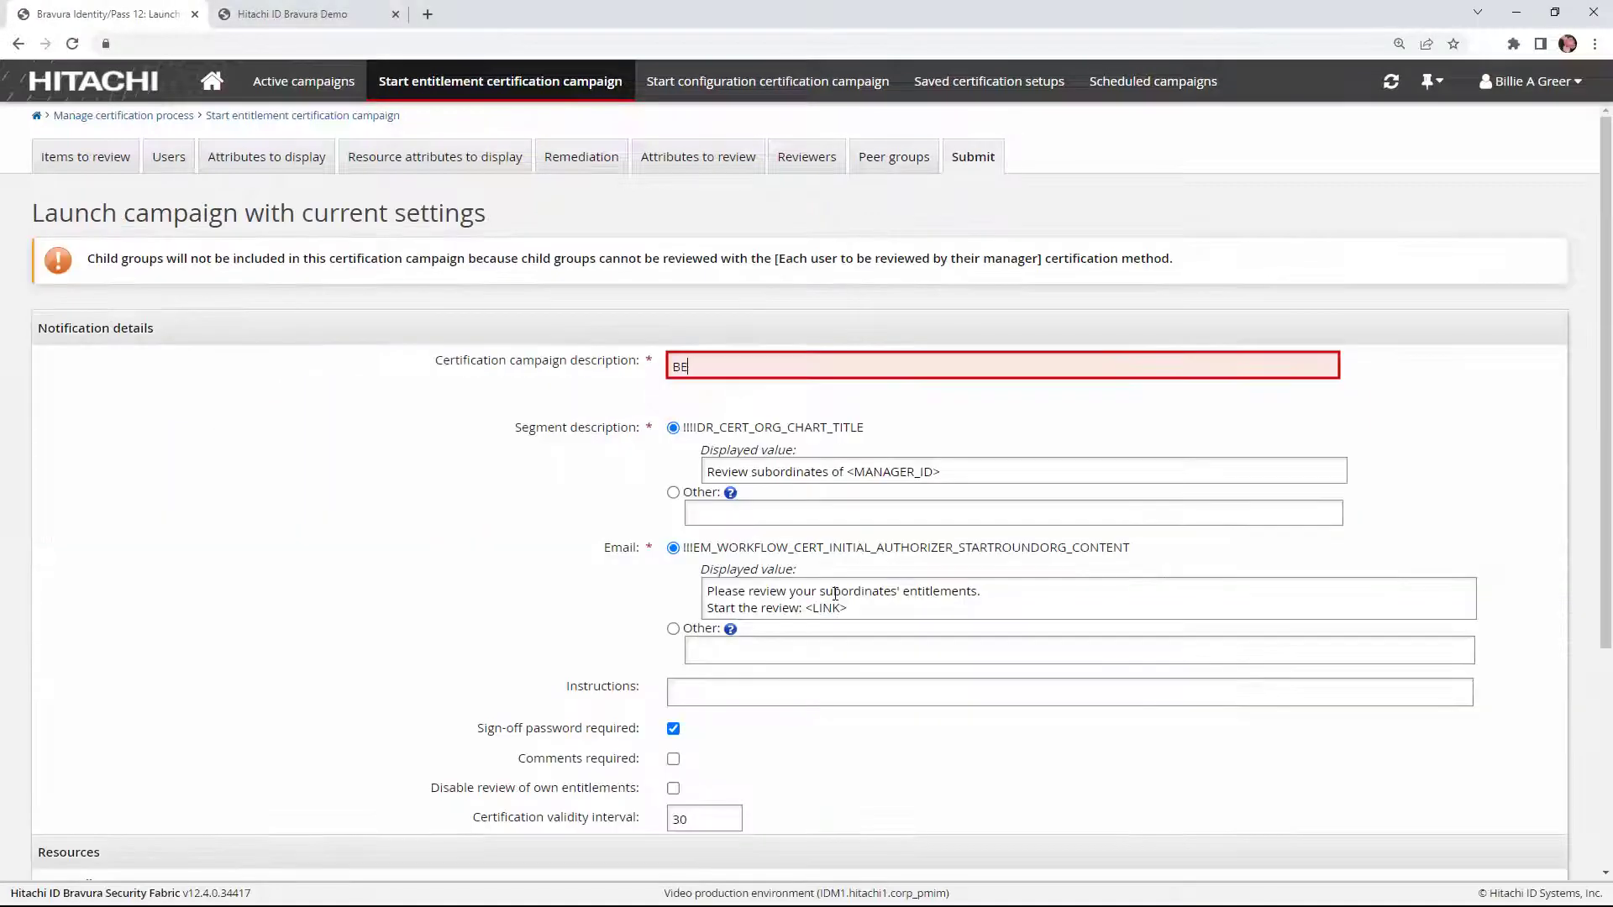
{"action": "type", "text": "RNAM subordinate annual e"}
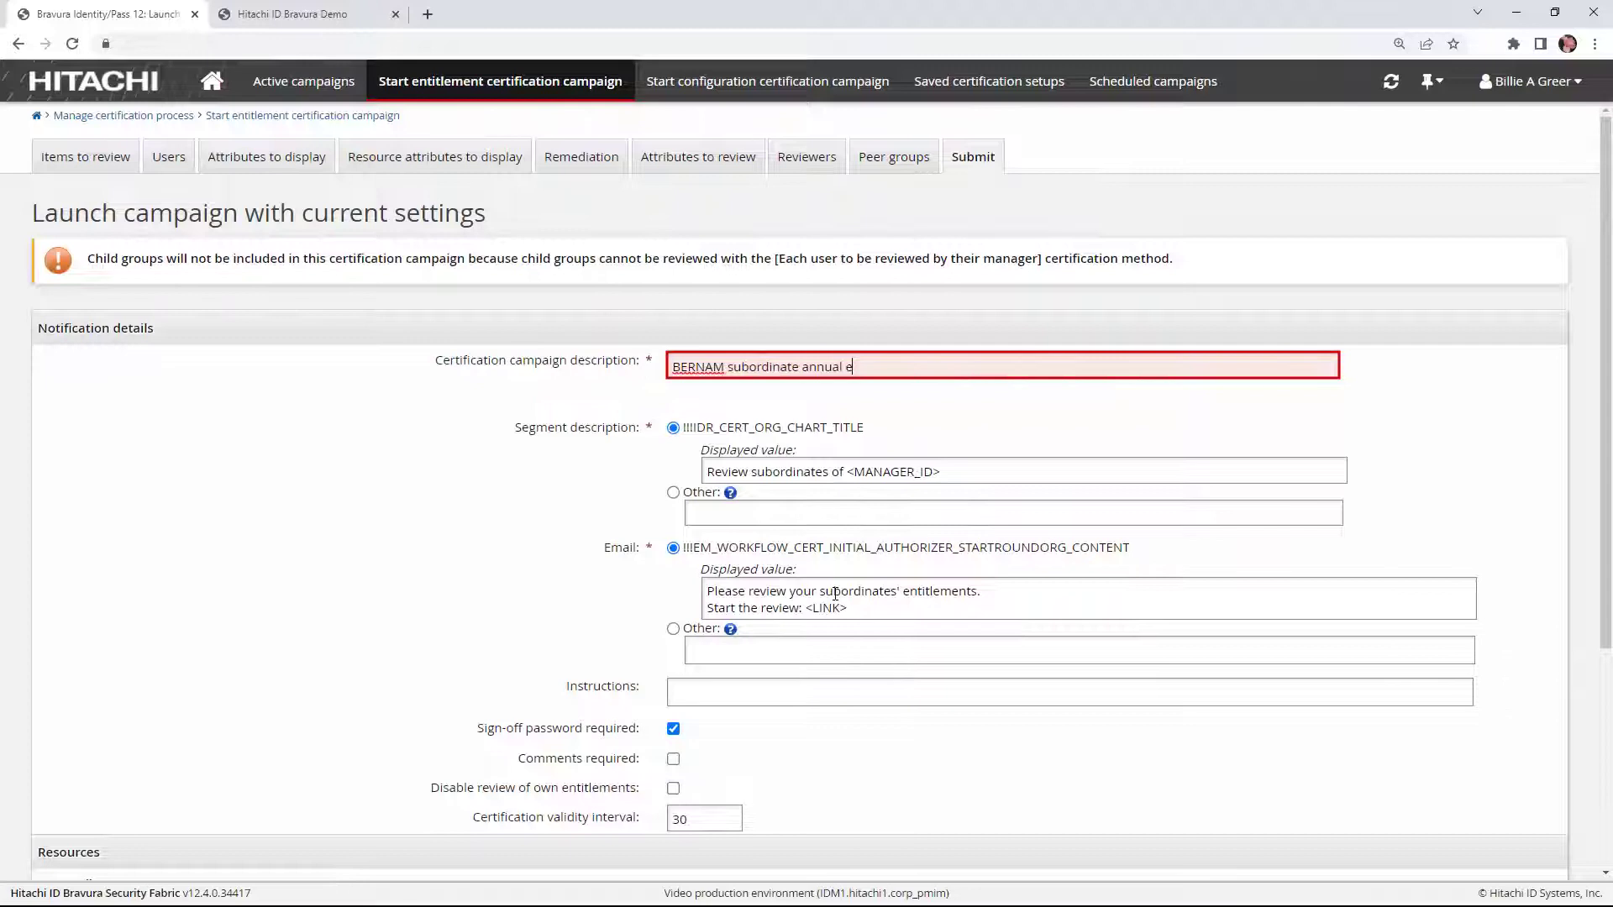
{"action": "type", "text": "ntitlement review"}
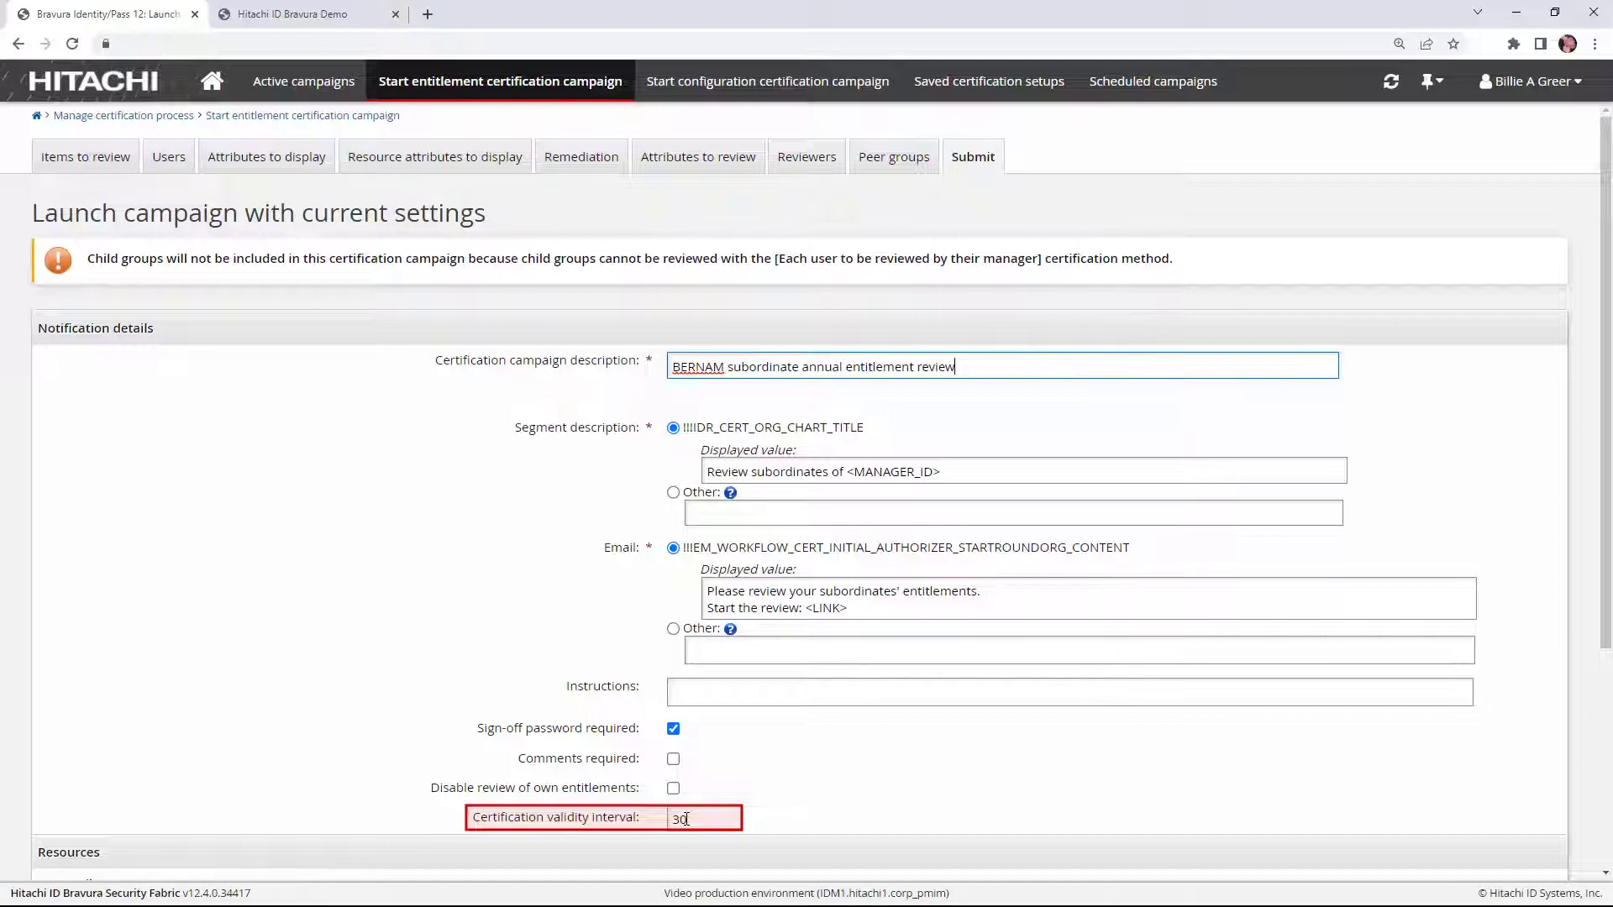
{"action": "double_click", "coordinate": [686, 819]}
{"action": "type", "text": "60"}
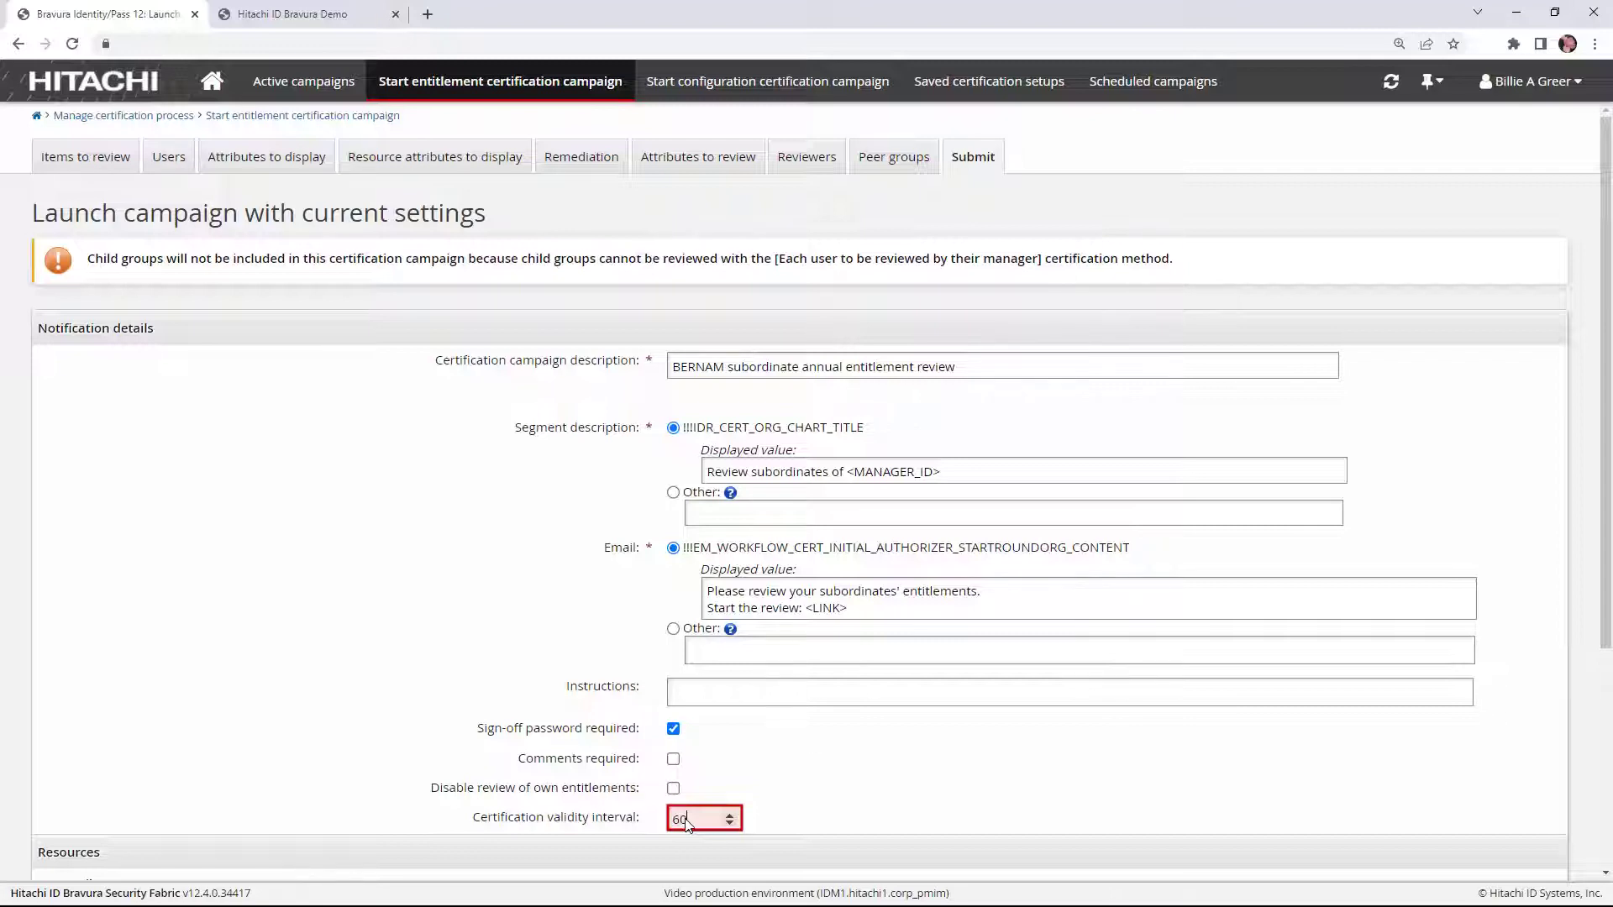
{"action": "scroll", "coordinate": [866, 825], "scroll_direction": "down", "scroll_amount": 4}
{"action": "left_click", "coordinate": [865, 815]}
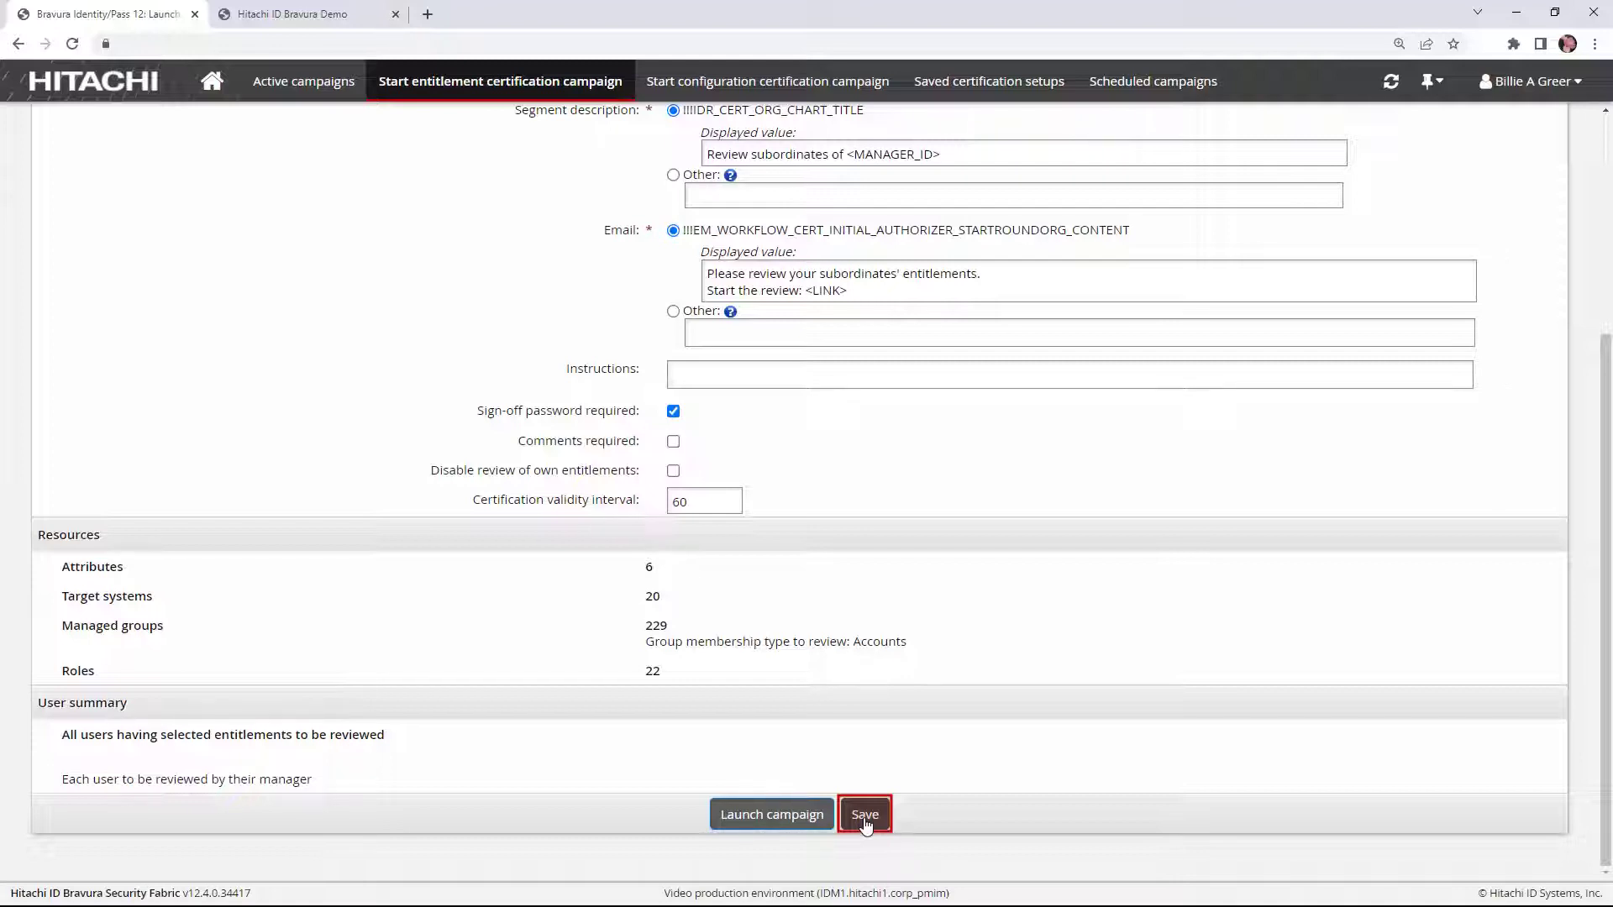
Step: Save the configuration as a certification setup and proceed to schedule the campaign
{"action": "left_click", "coordinate": [866, 815]}
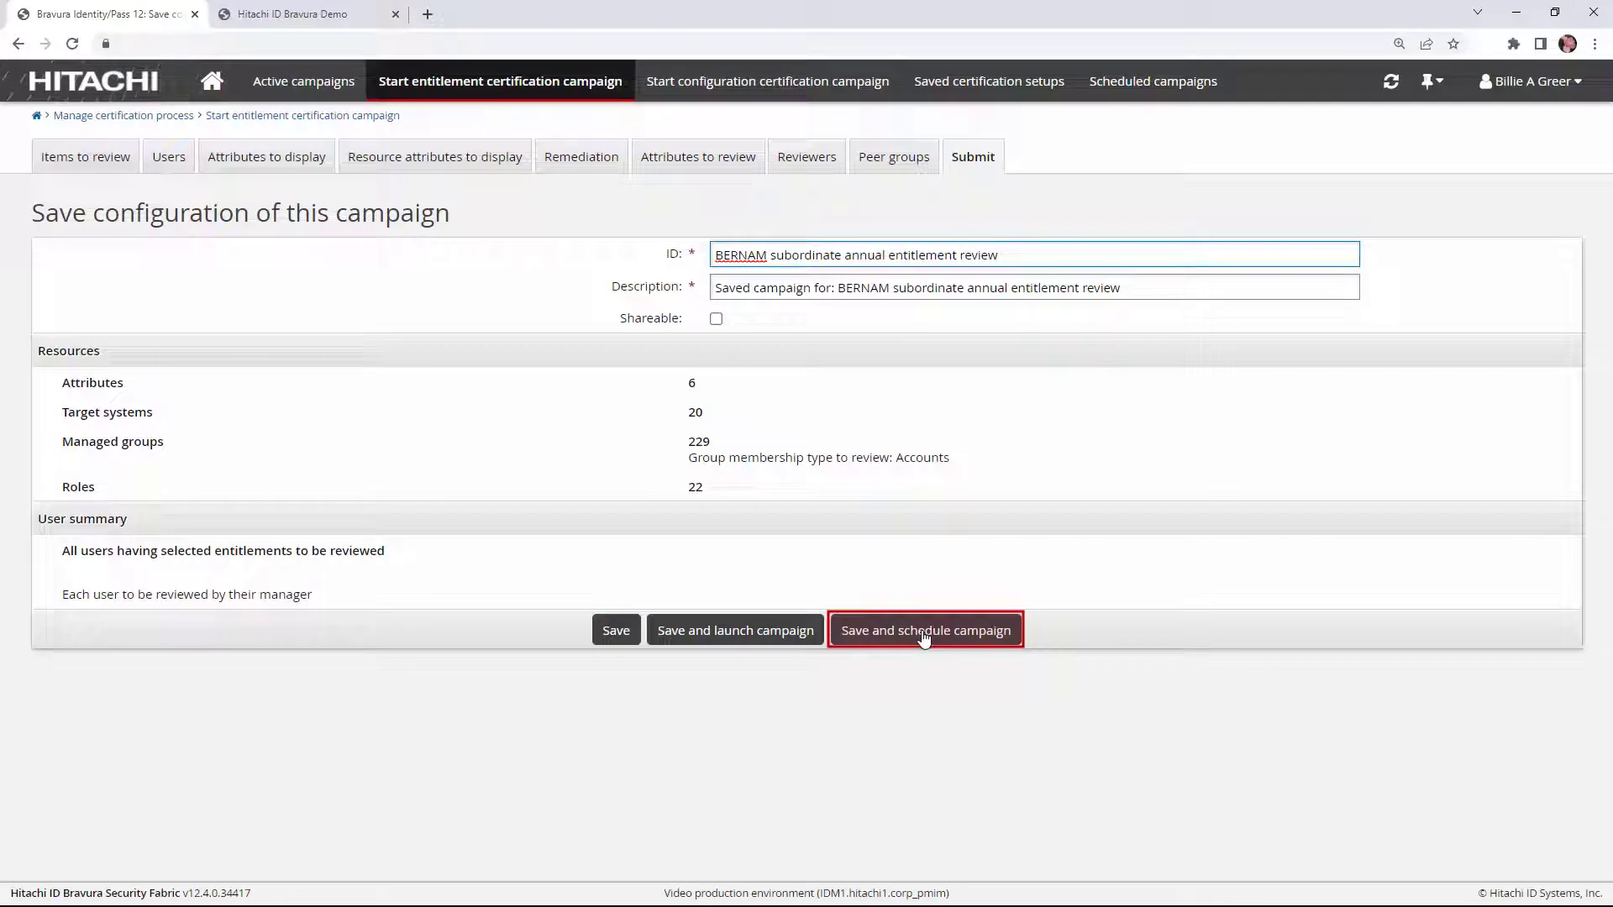
{"action": "left_click", "coordinate": [924, 636]}
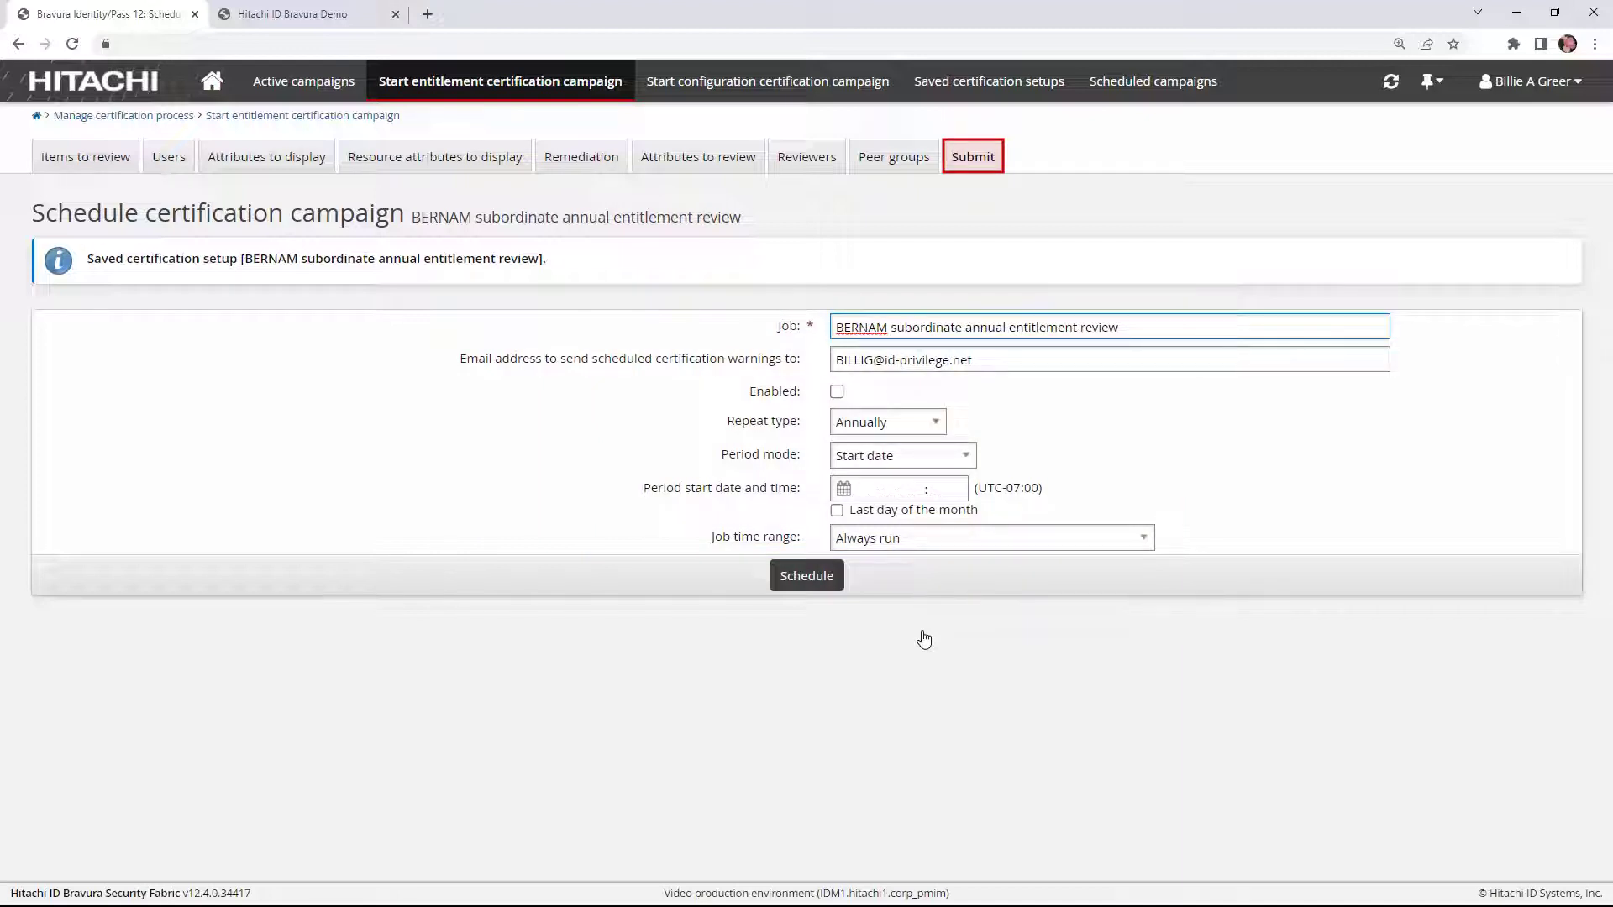
Step: Launch the subordinate annual entitlement review with invitation emails spaced 2 days apart per org-chart level
{"action": "left_click", "coordinate": [973, 160]}
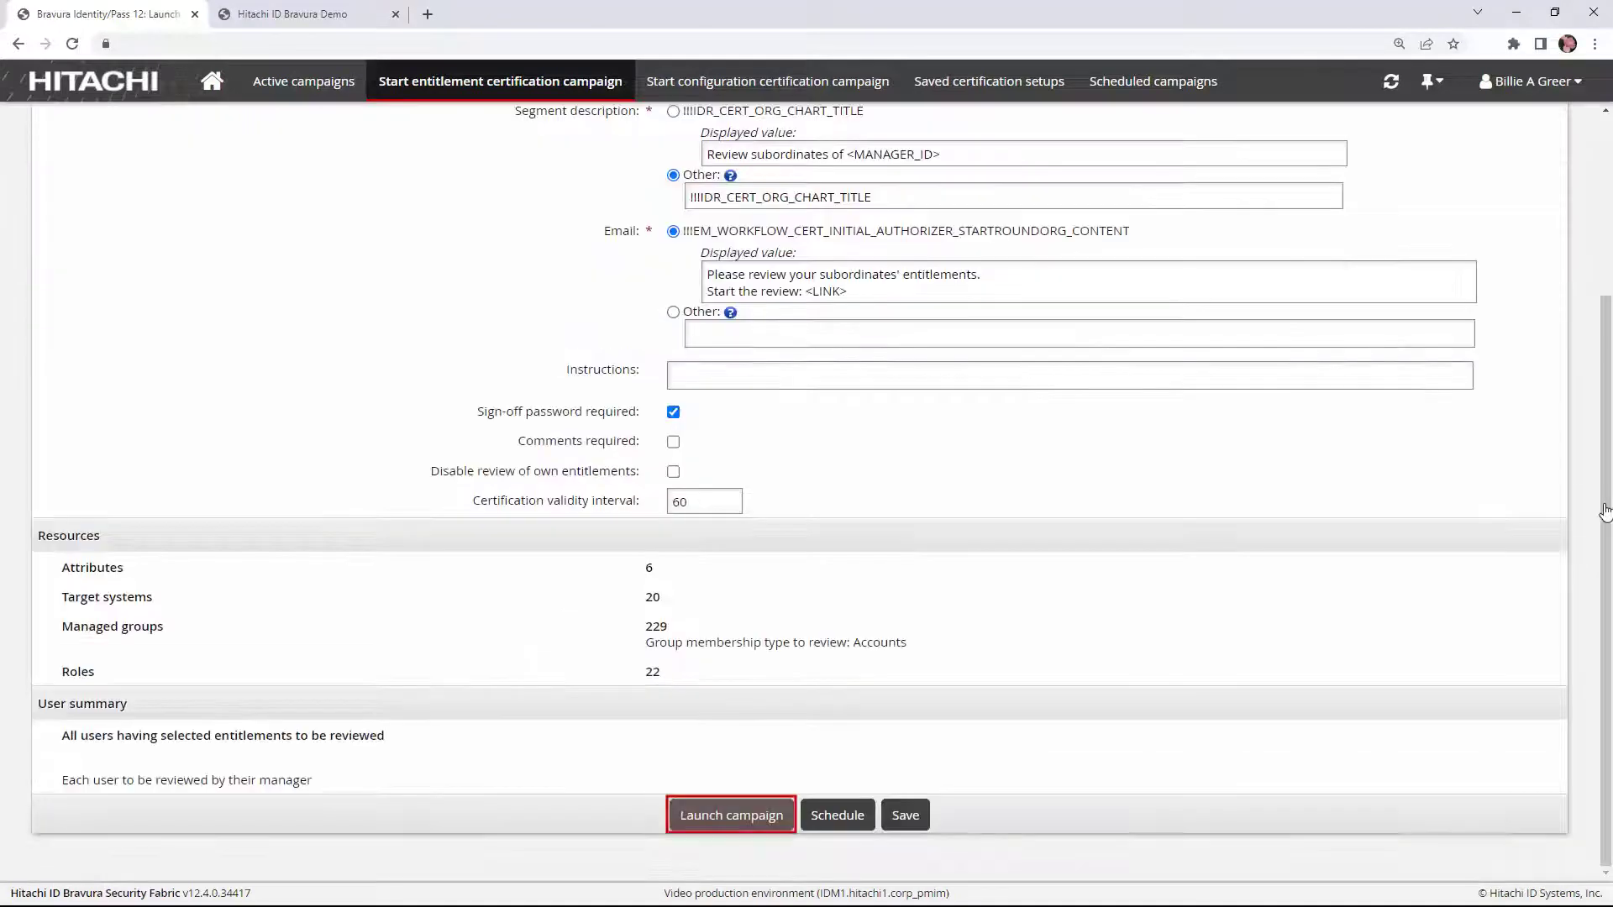
{"action": "scroll", "coordinate": [1604, 511], "scroll_direction": "down", "scroll_amount": 3}
{"action": "left_click", "coordinate": [728, 819]}
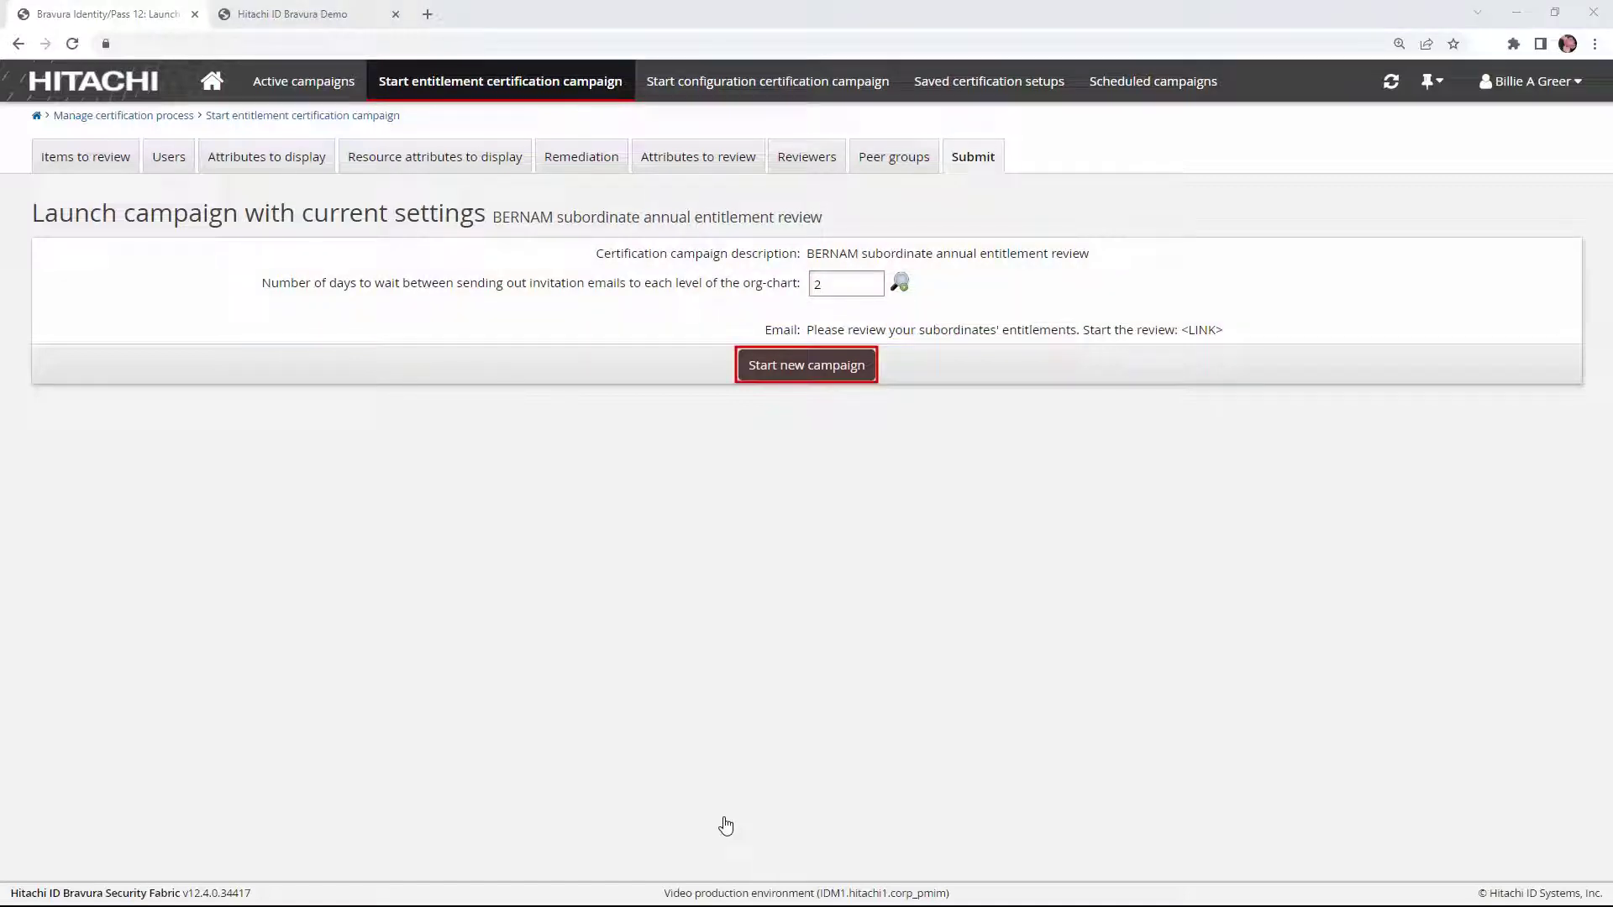
Step: Start the subordinate review campaign and refresh Active campaigns to see it at 0%, started 2022-09-06
{"action": "left_click", "coordinate": [804, 371]}
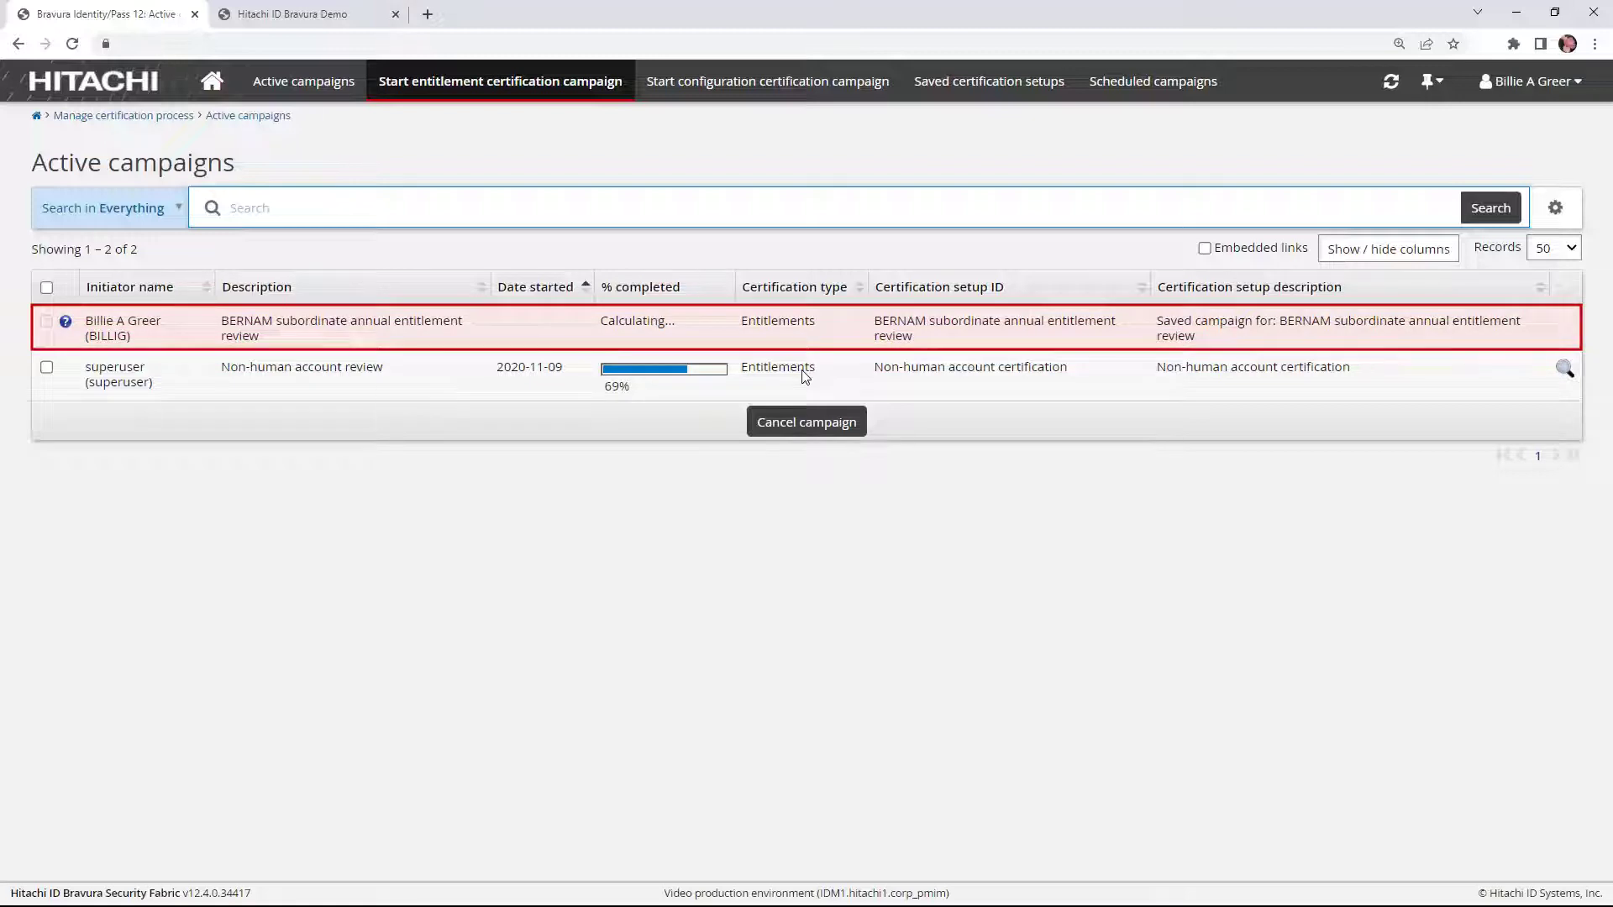
{"action": "left_click", "coordinate": [1391, 82]}
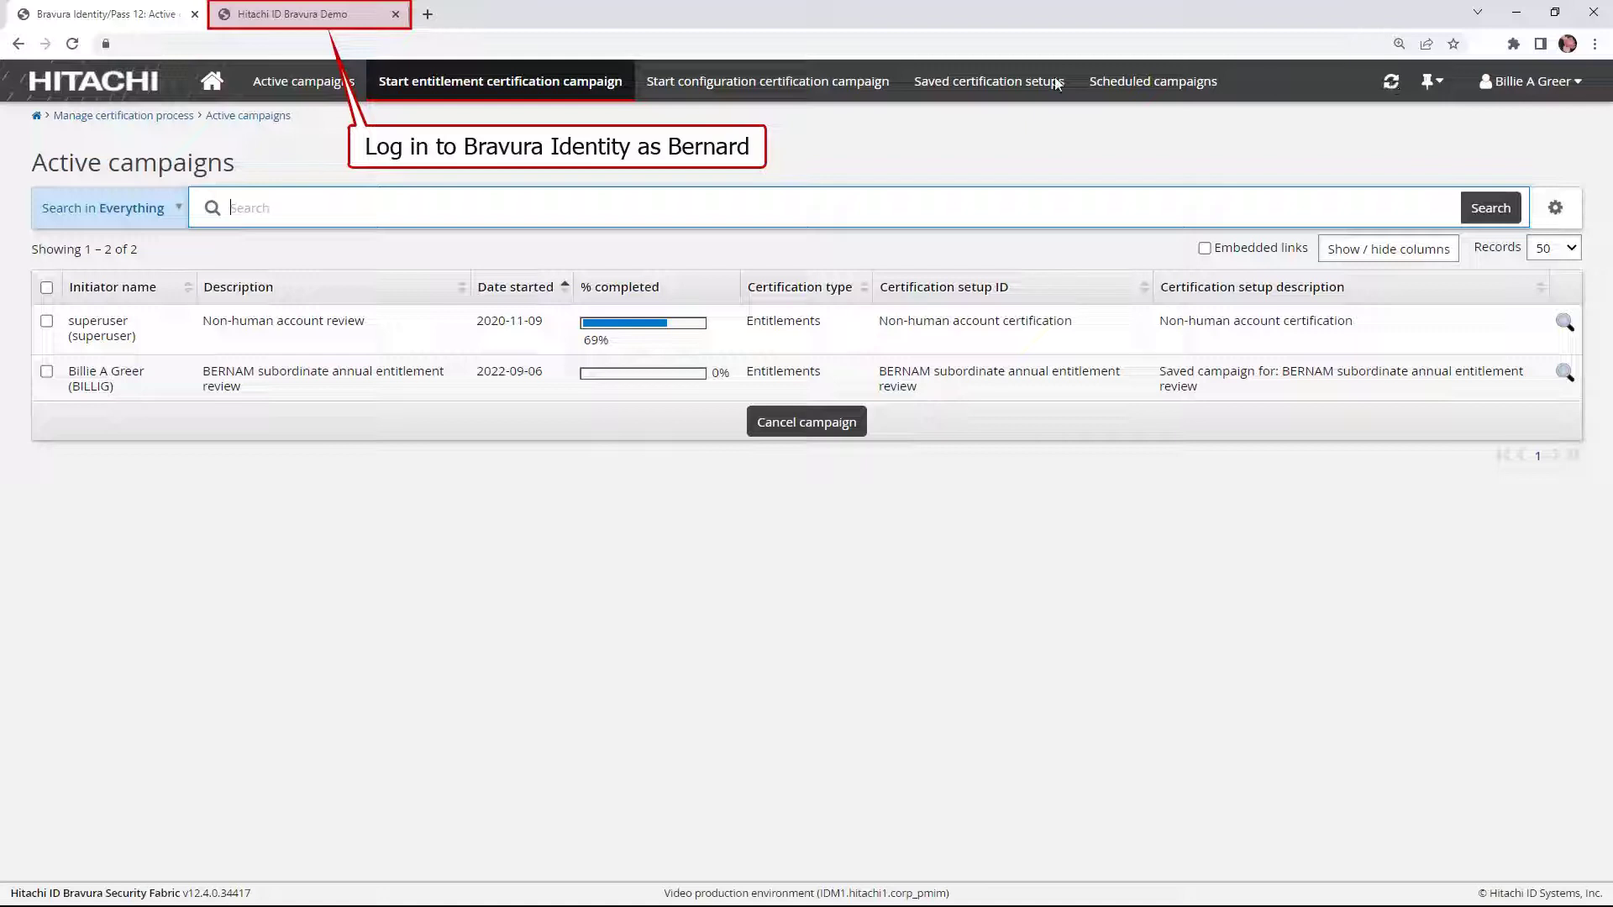
Step: In the demo tab, sign in to Identity & Pass with the manager's user ID, bypassing authentication
{"action": "left_click", "coordinate": [295, 15]}
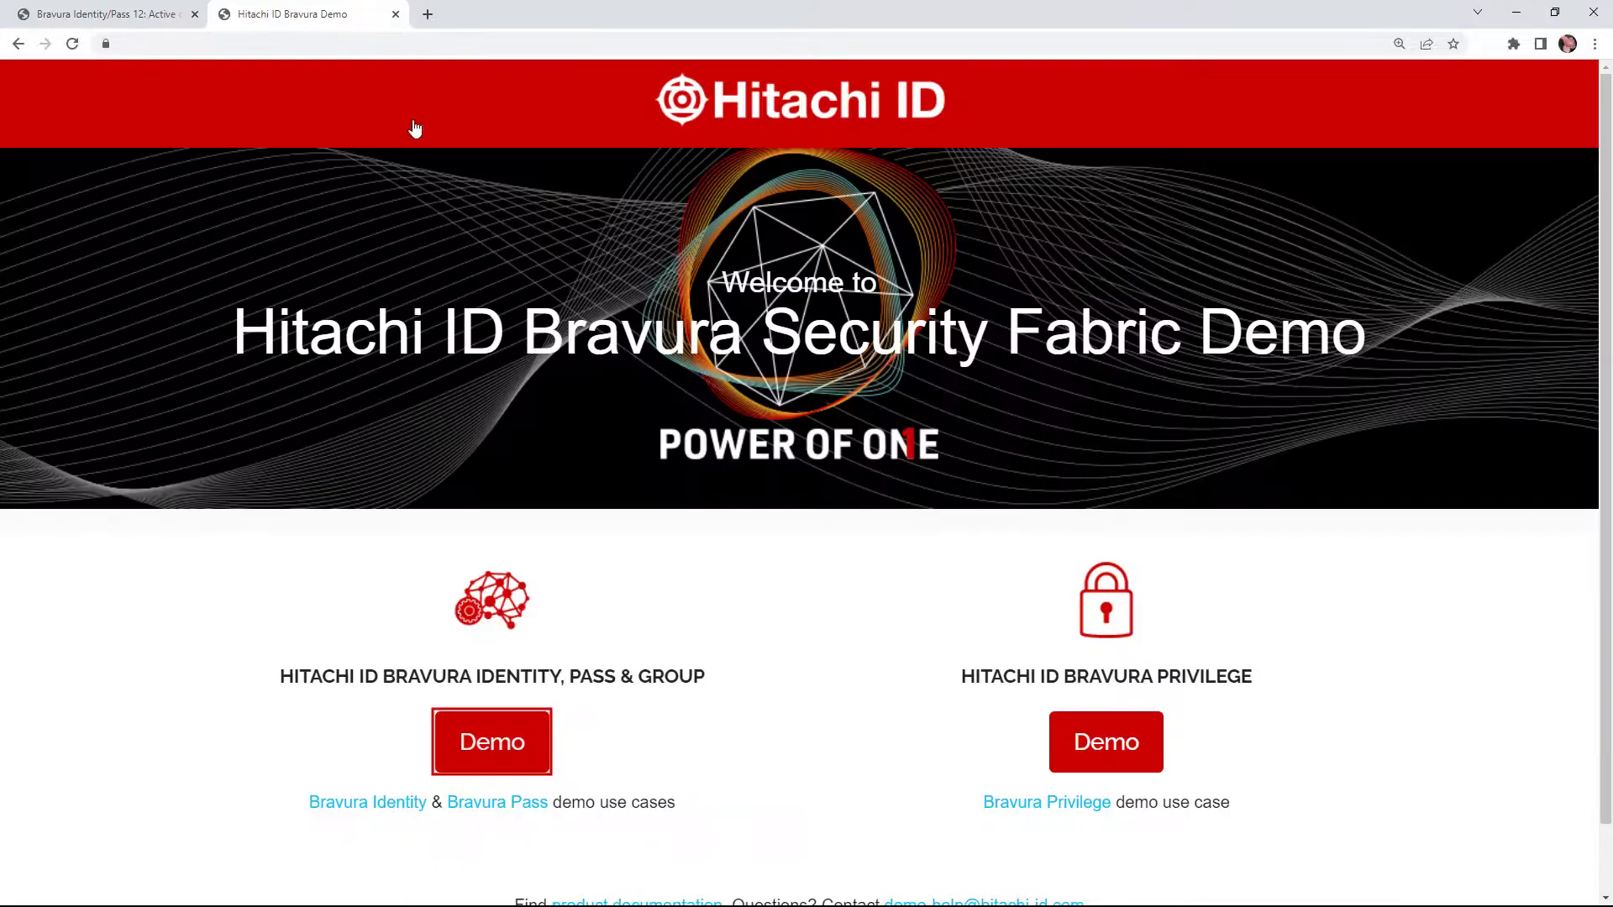
{"action": "left_click", "coordinate": [491, 760]}
{"action": "left_click", "coordinate": [827, 495]}
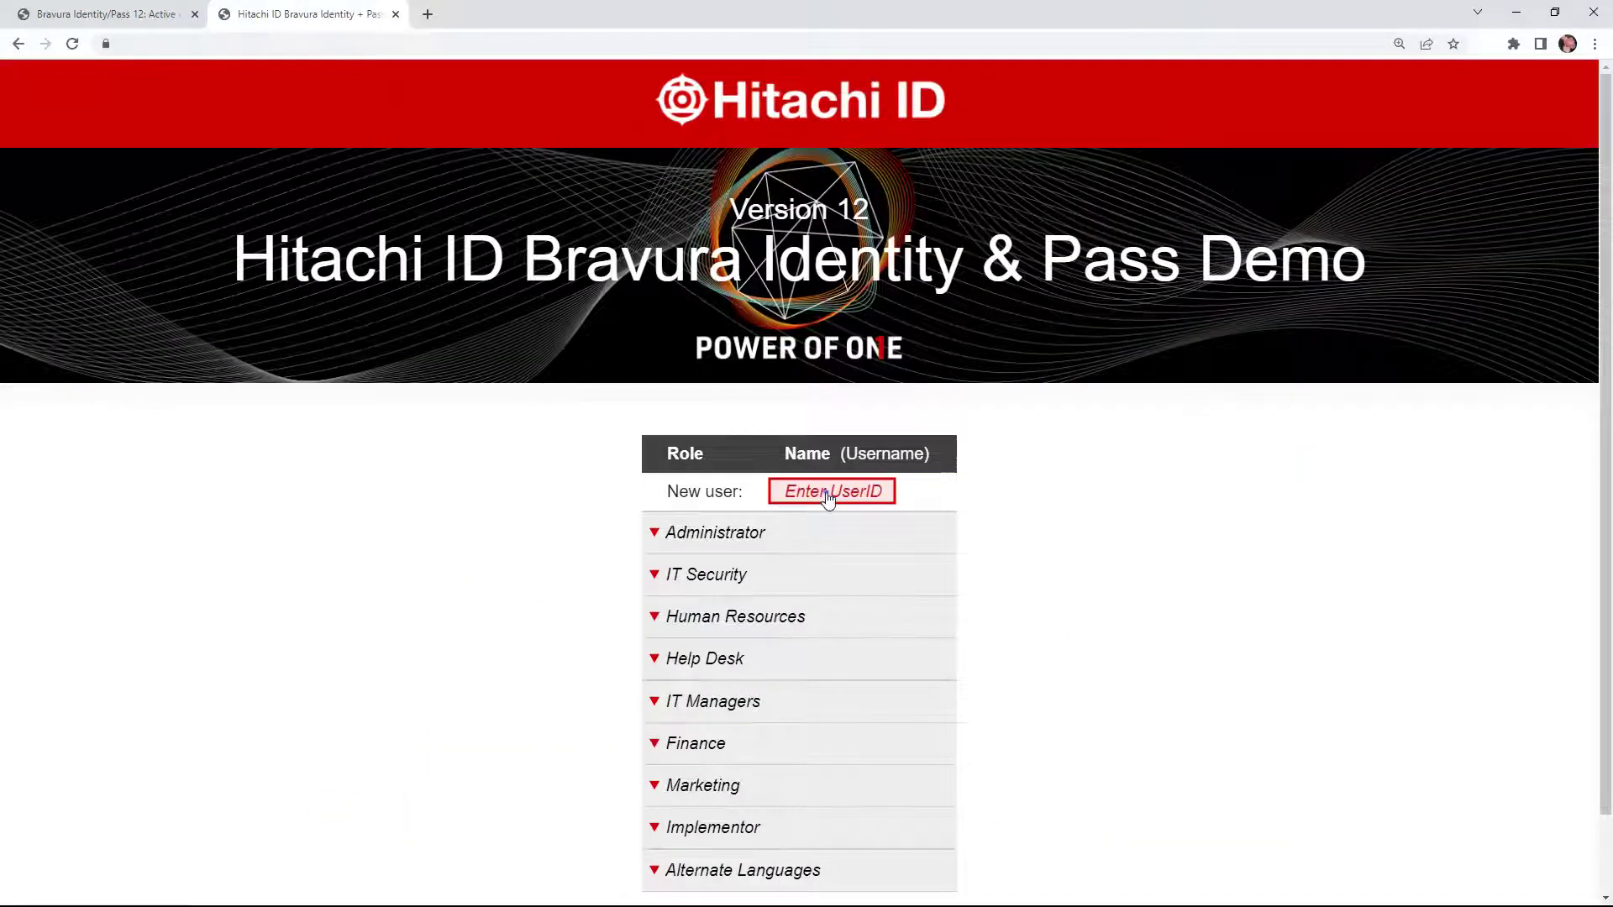
{"action": "type", "text": "bernam"}
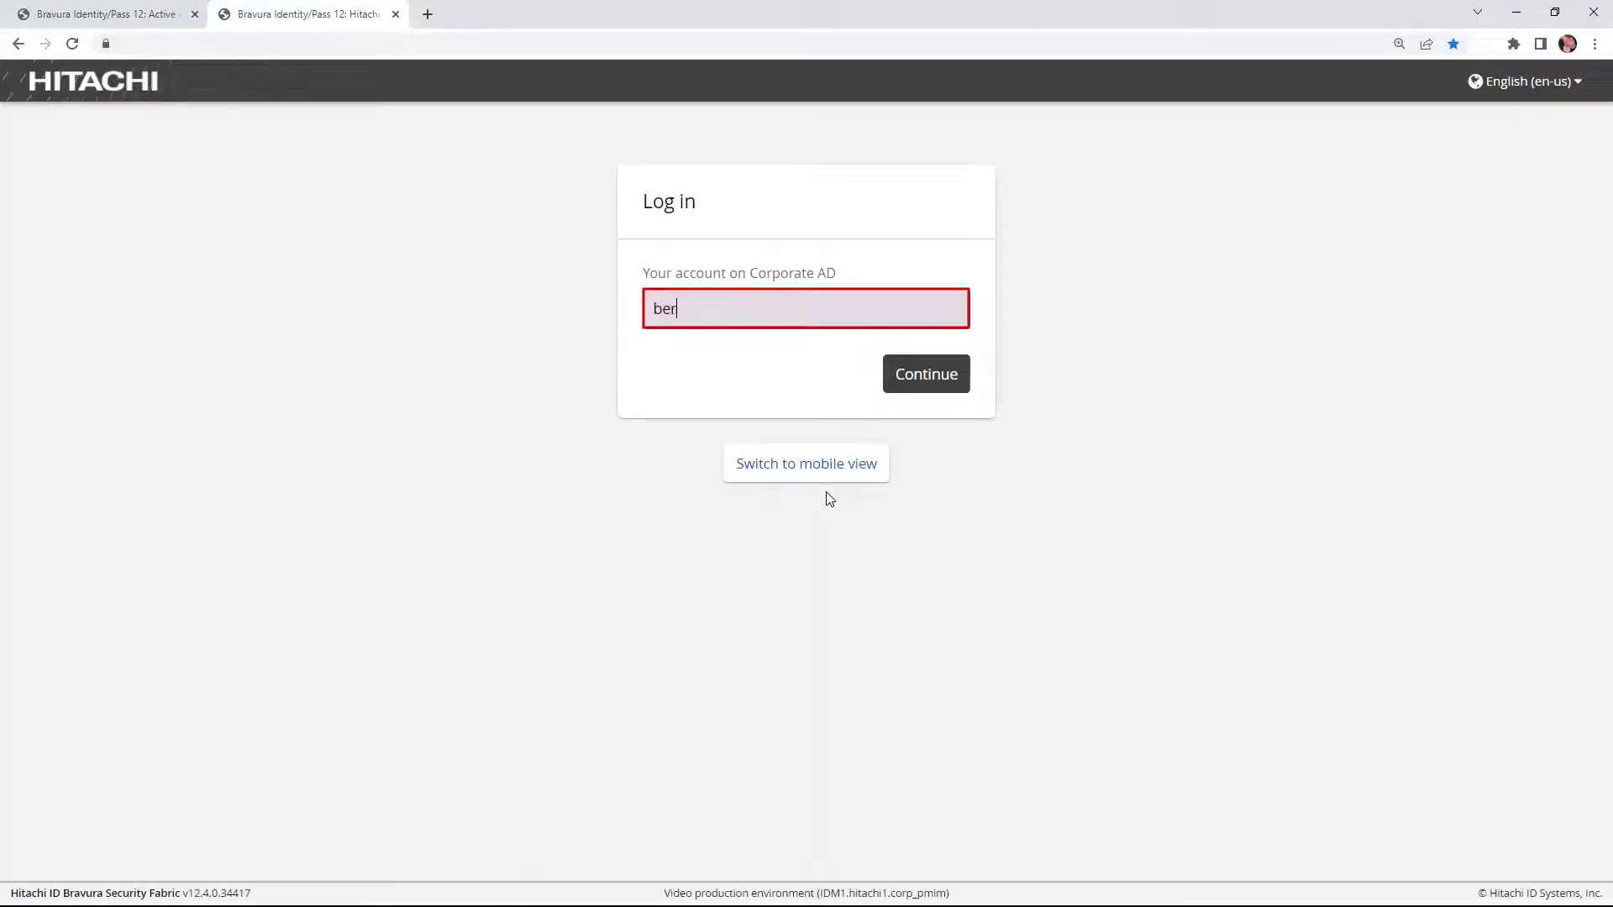
{"action": "left_click", "coordinate": [927, 383]}
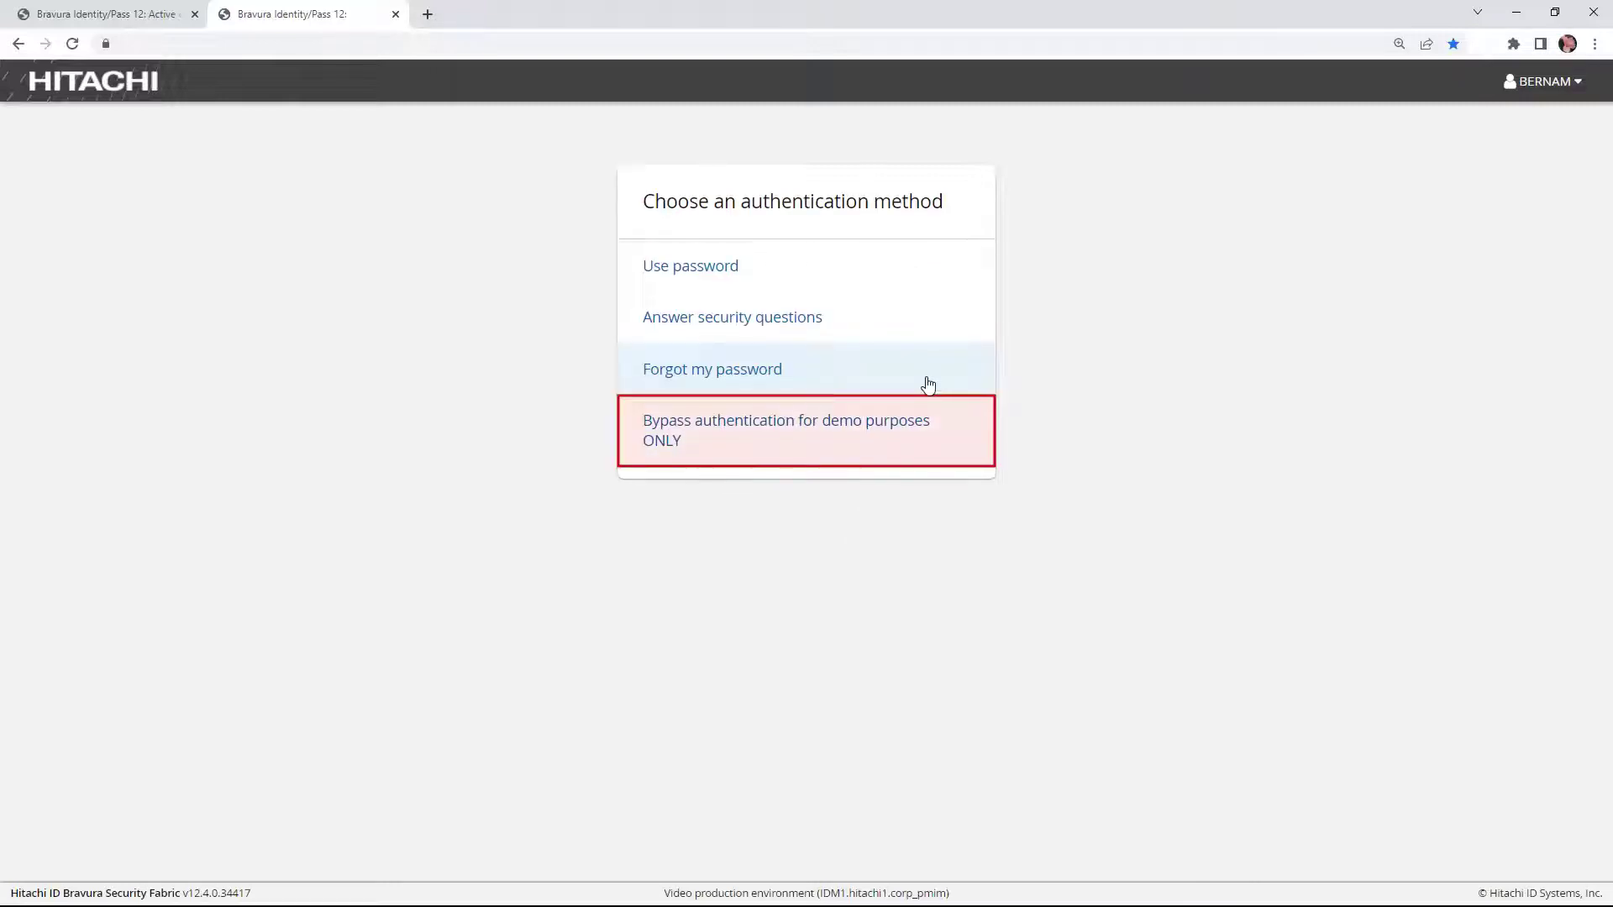
{"action": "left_click", "coordinate": [702, 452]}
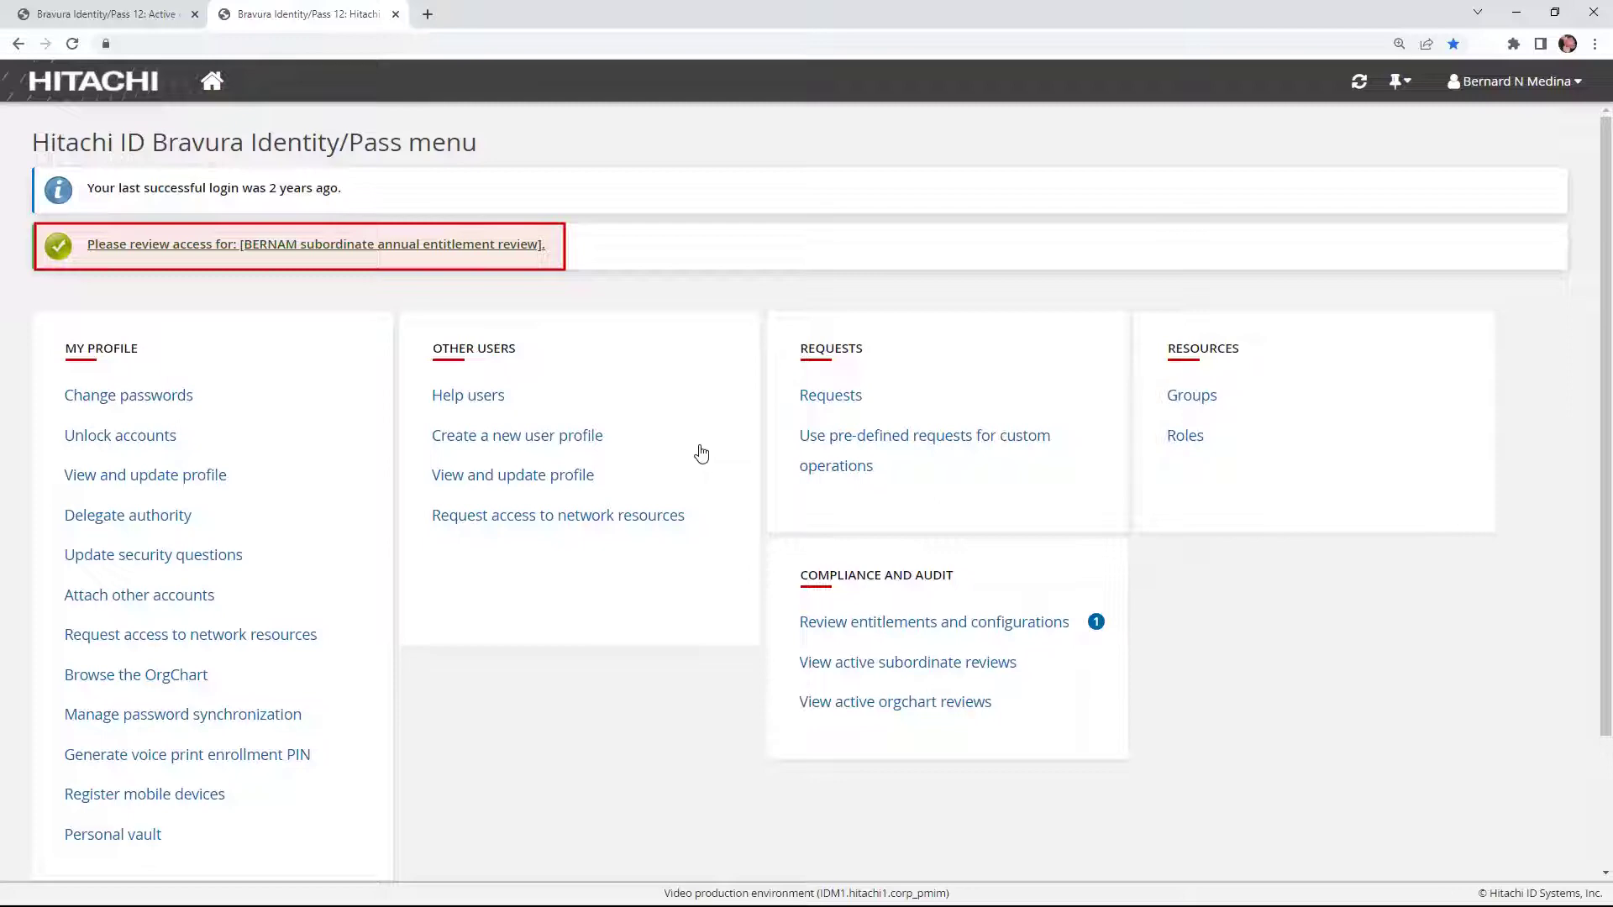
Step: Open the pending subordinate entitlement review and switch to the Advanced view listing all four subordinates
{"action": "left_click", "coordinate": [220, 245]}
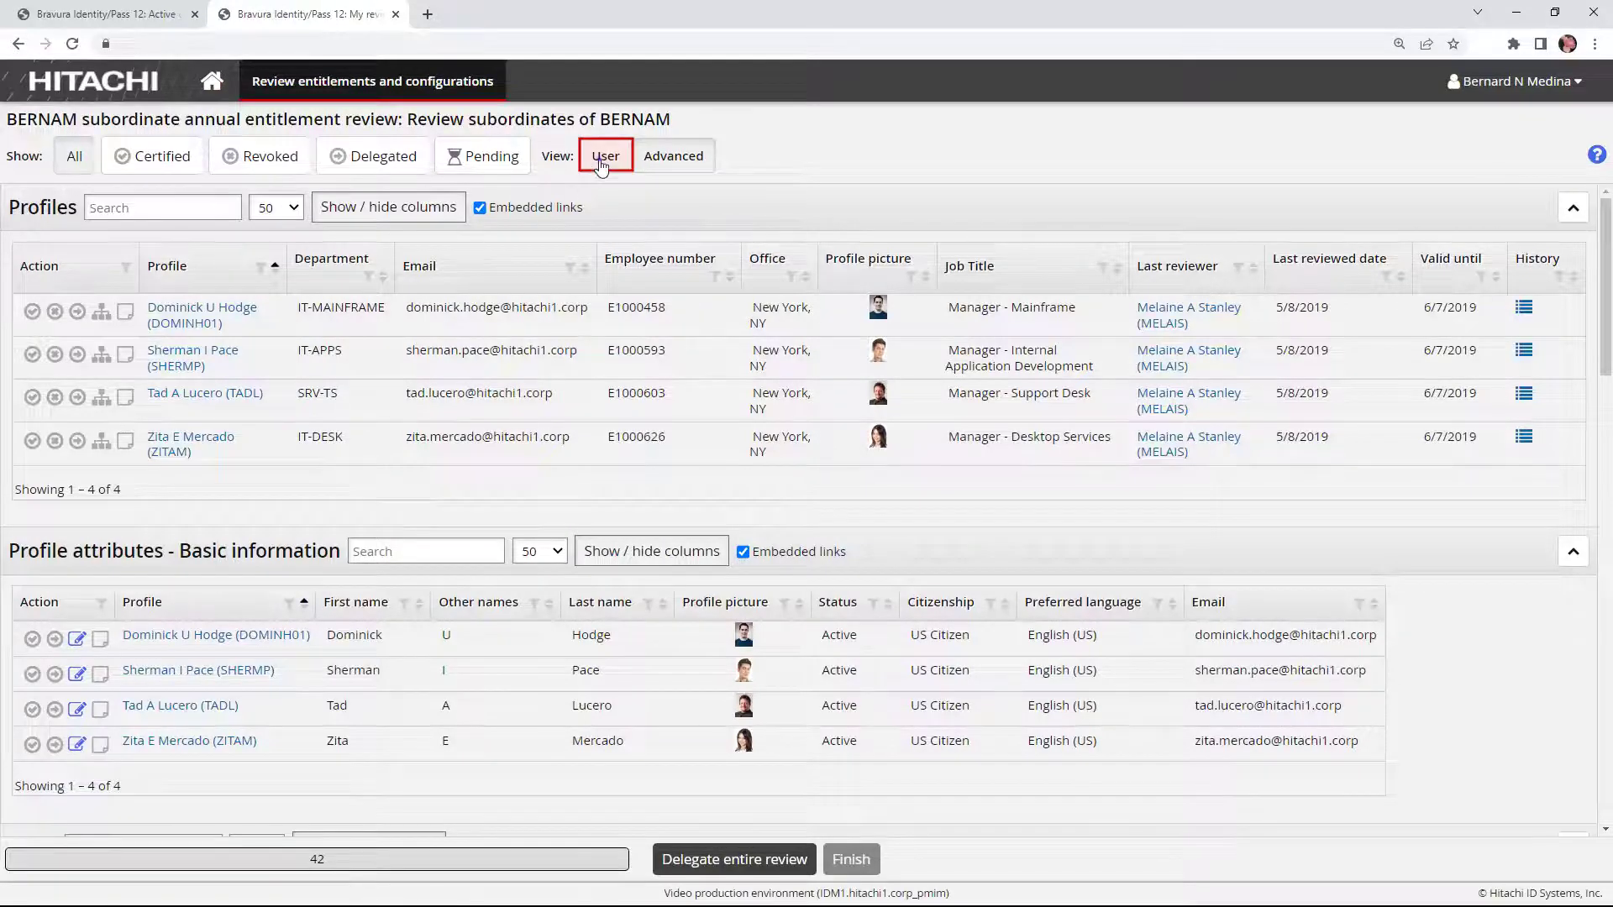
{"action": "left_click", "coordinate": [676, 159]}
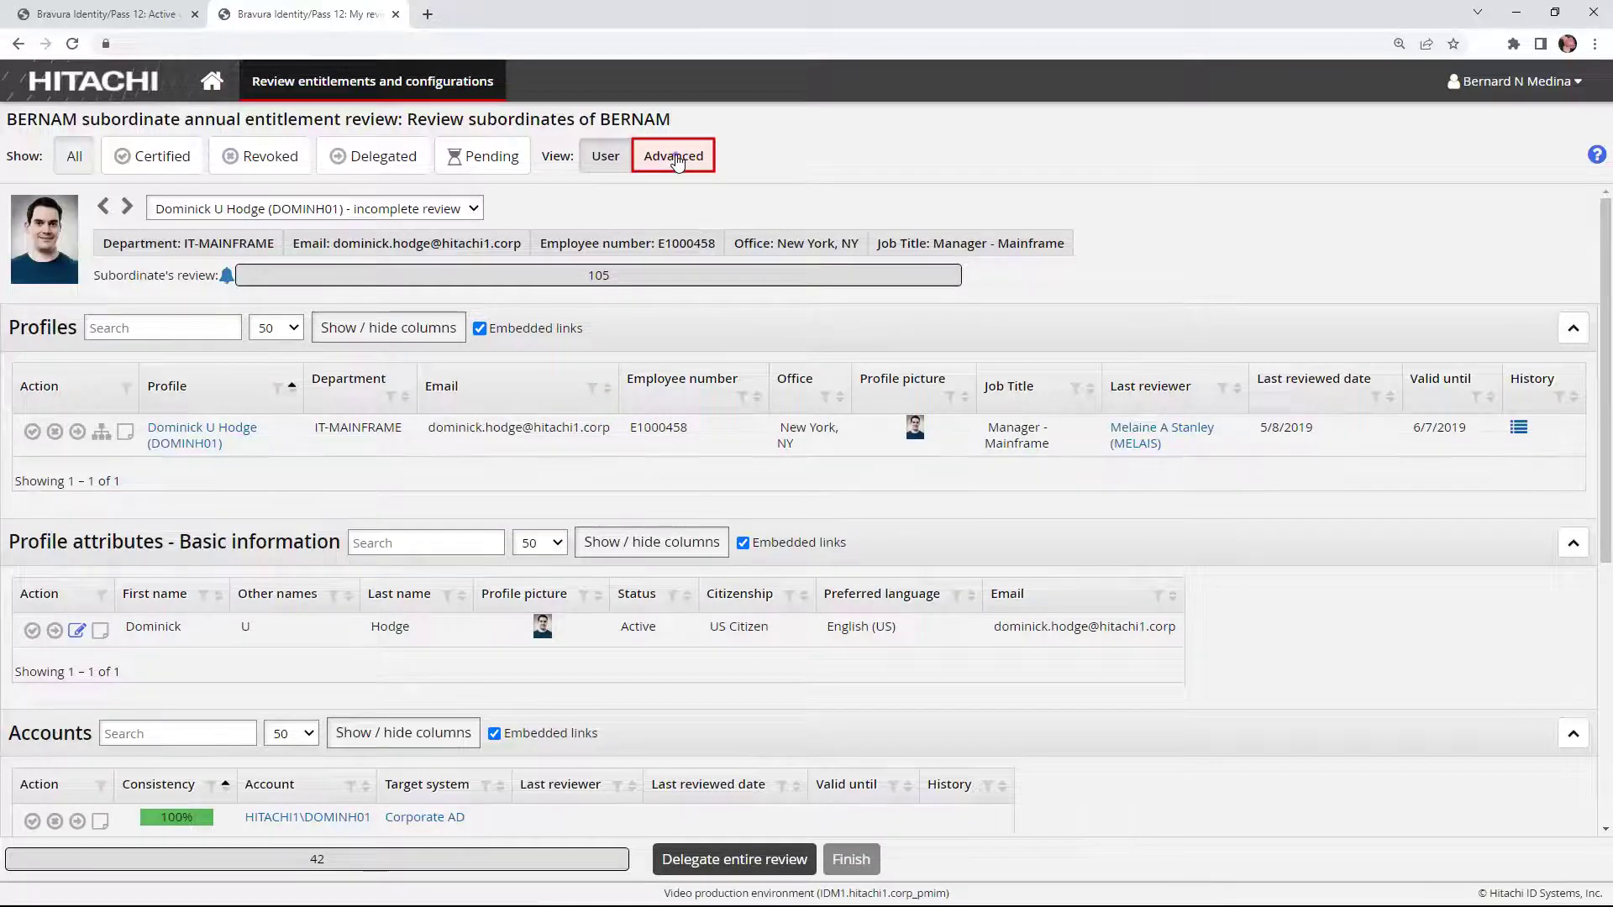
{"action": "left_click", "coordinate": [677, 158]}
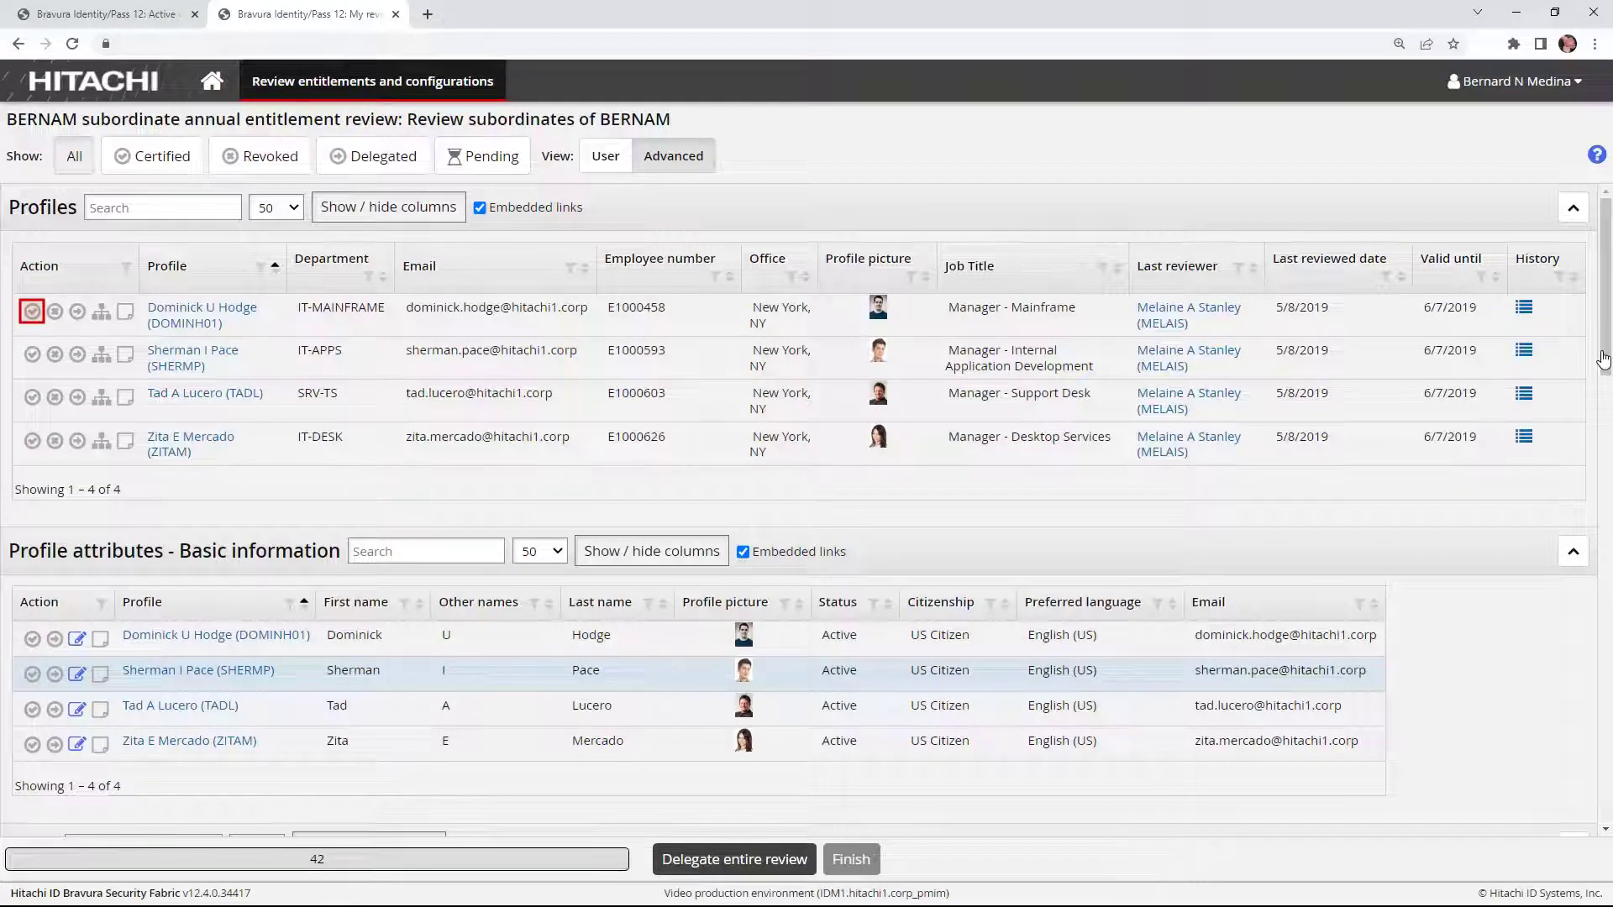
Step: Certify all four subordinate profiles, covering their 29 group-membership accounts
{"action": "left_click", "coordinate": [33, 314]}
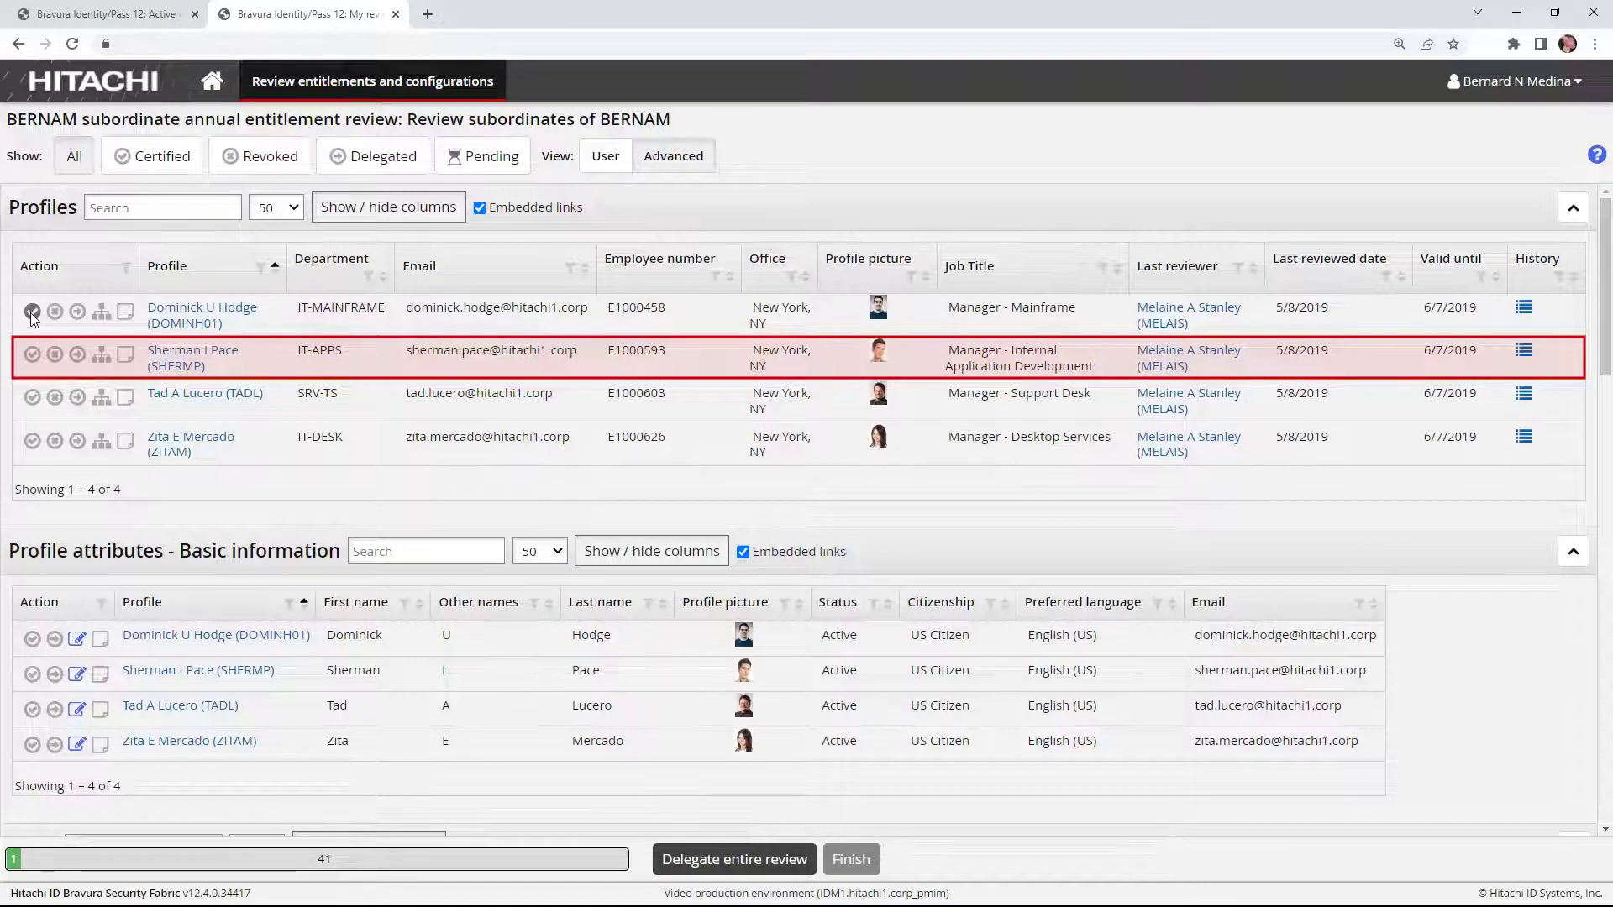
{"action": "left_click", "coordinate": [702, 367]}
{"action": "left_click", "coordinate": [714, 459], "text": "shift"}
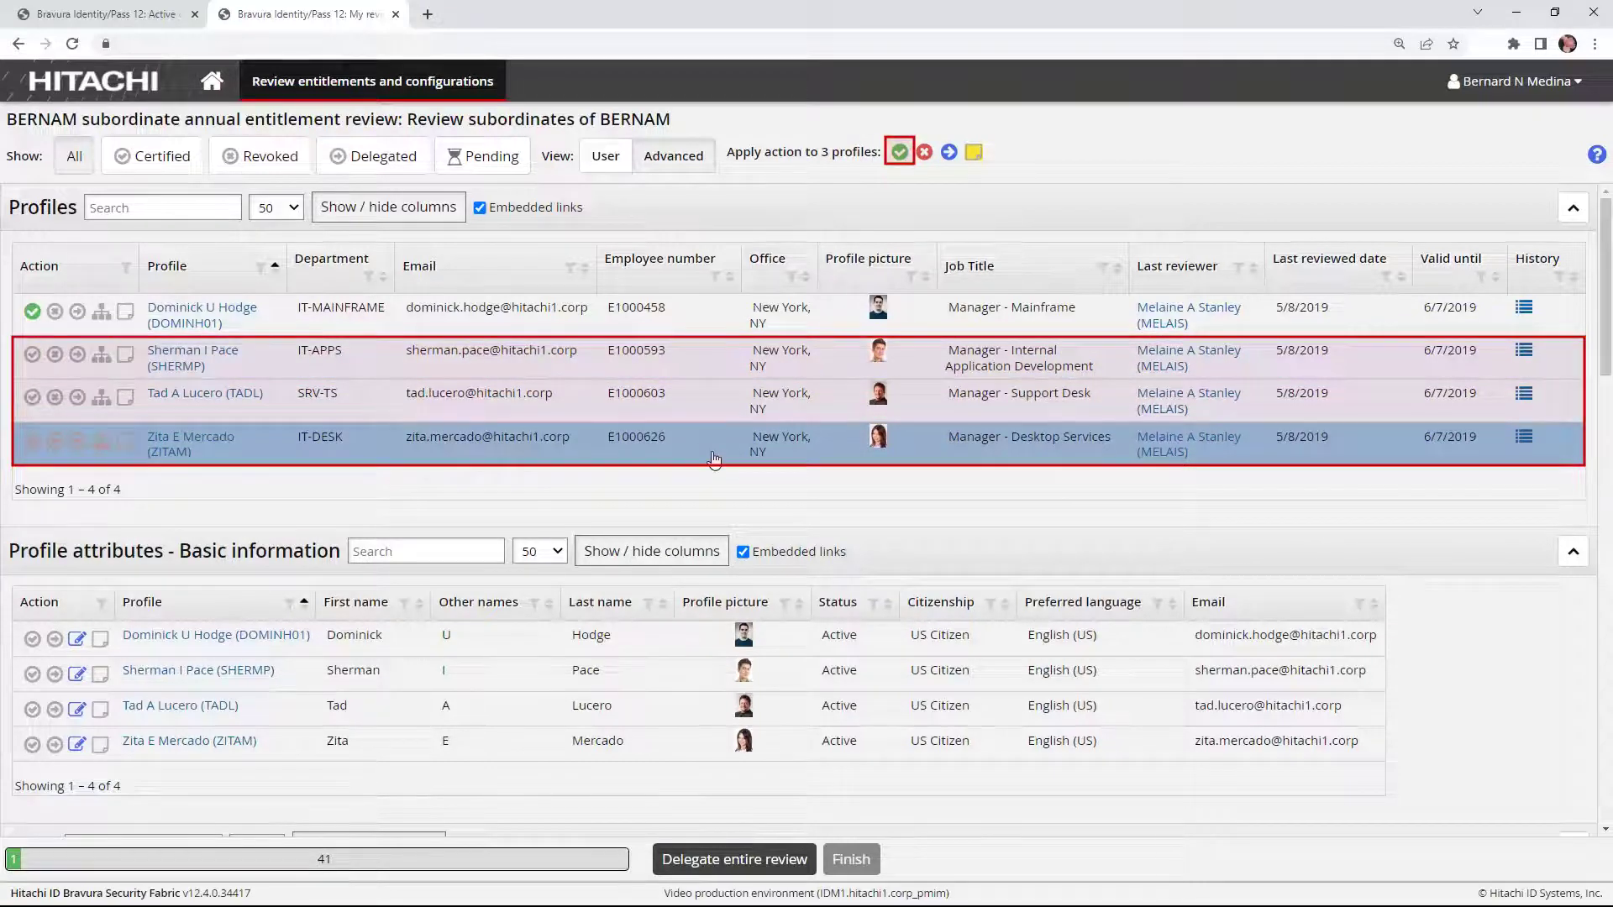
{"action": "left_click", "coordinate": [900, 152]}
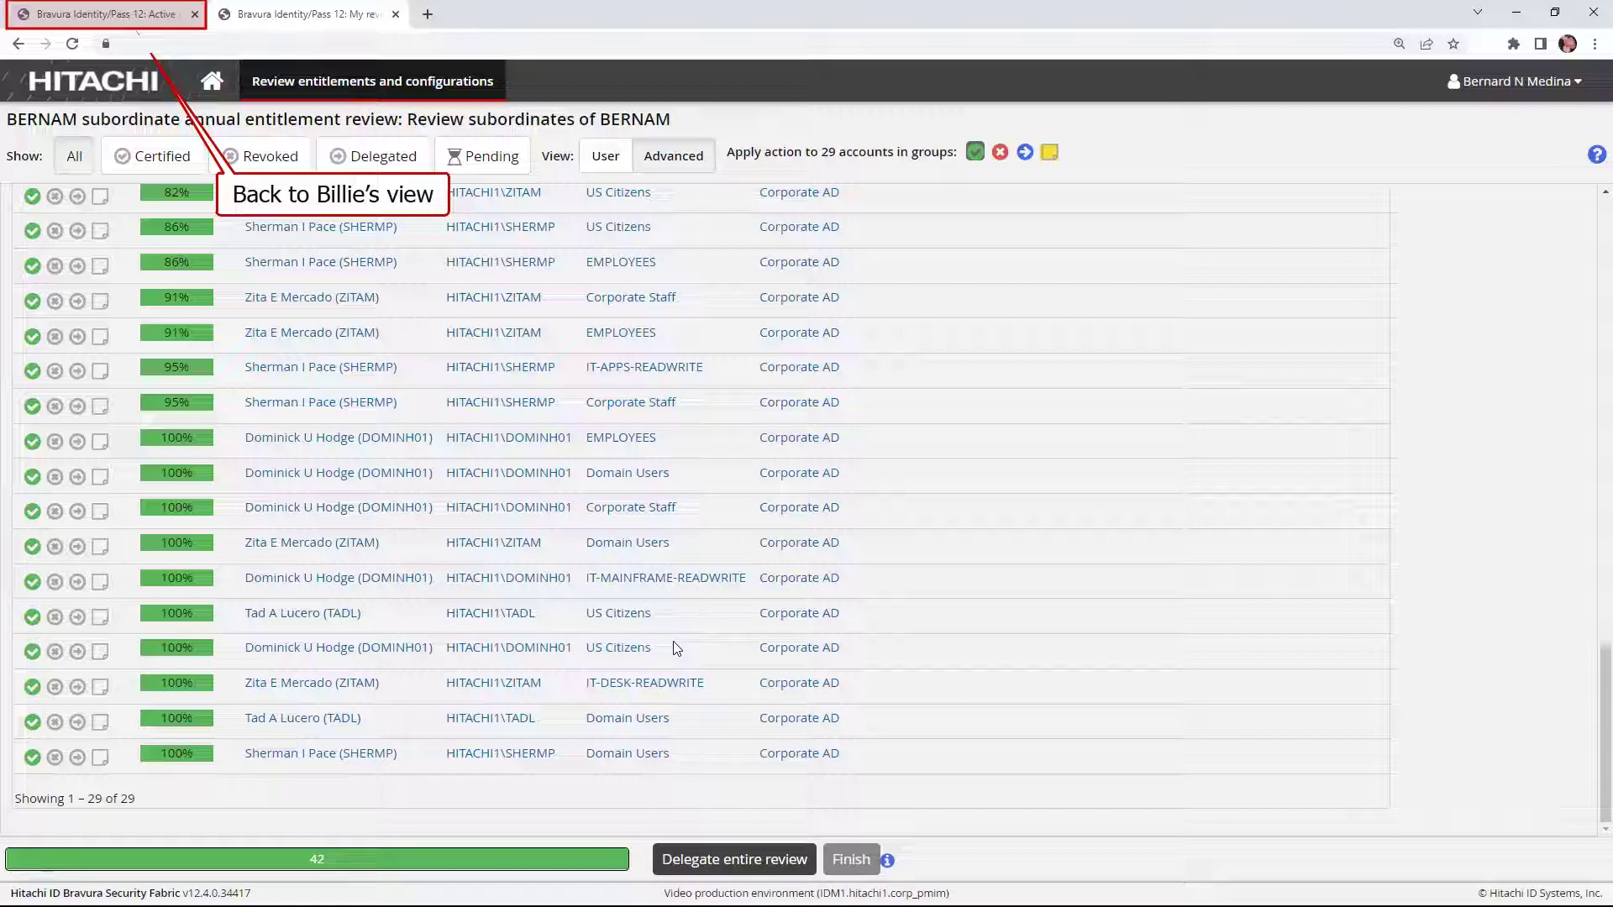
Step: Refresh the administrator's campaign list and open the subordinate review campaign, now 9% complete
{"action": "left_click", "coordinate": [103, 16]}
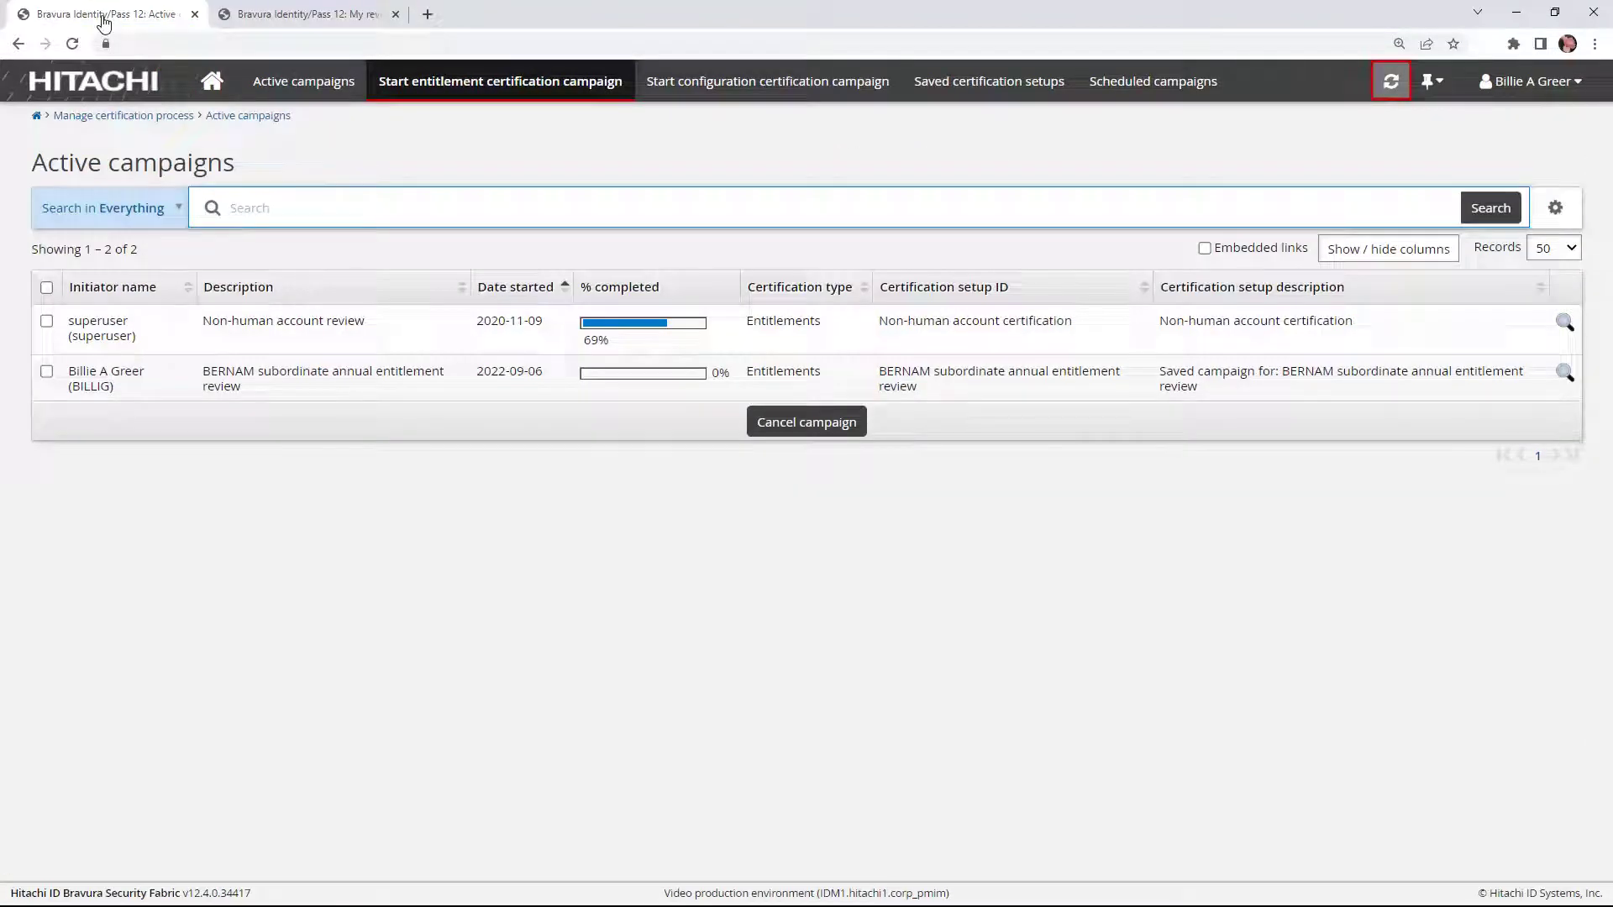
{"action": "left_click", "coordinate": [1391, 82]}
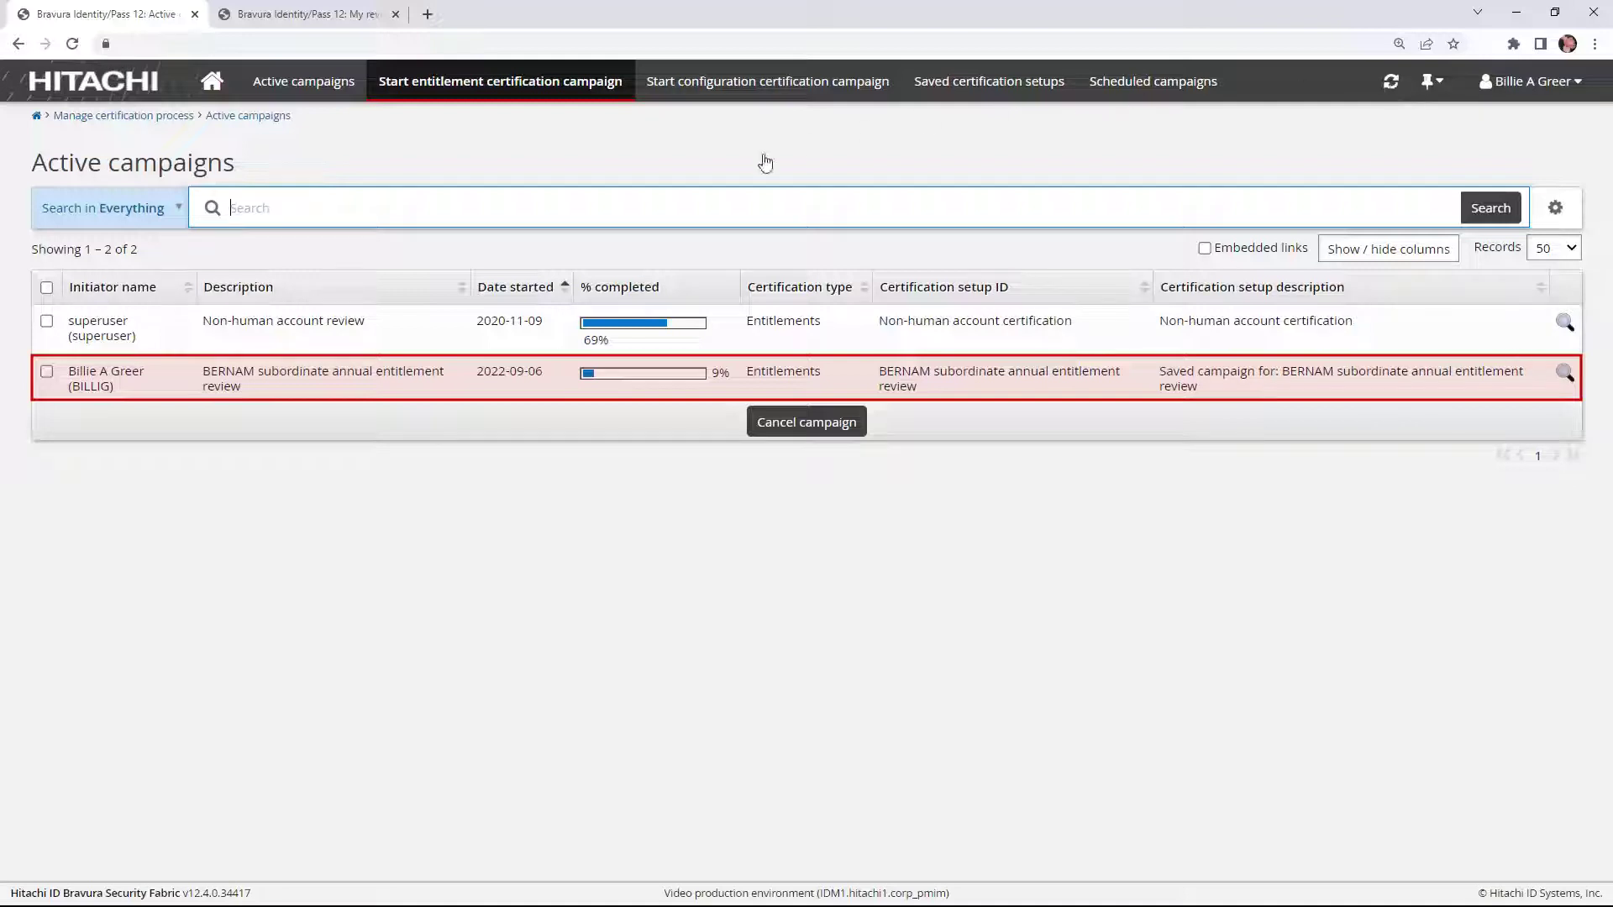
{"action": "left_click", "coordinate": [554, 382]}
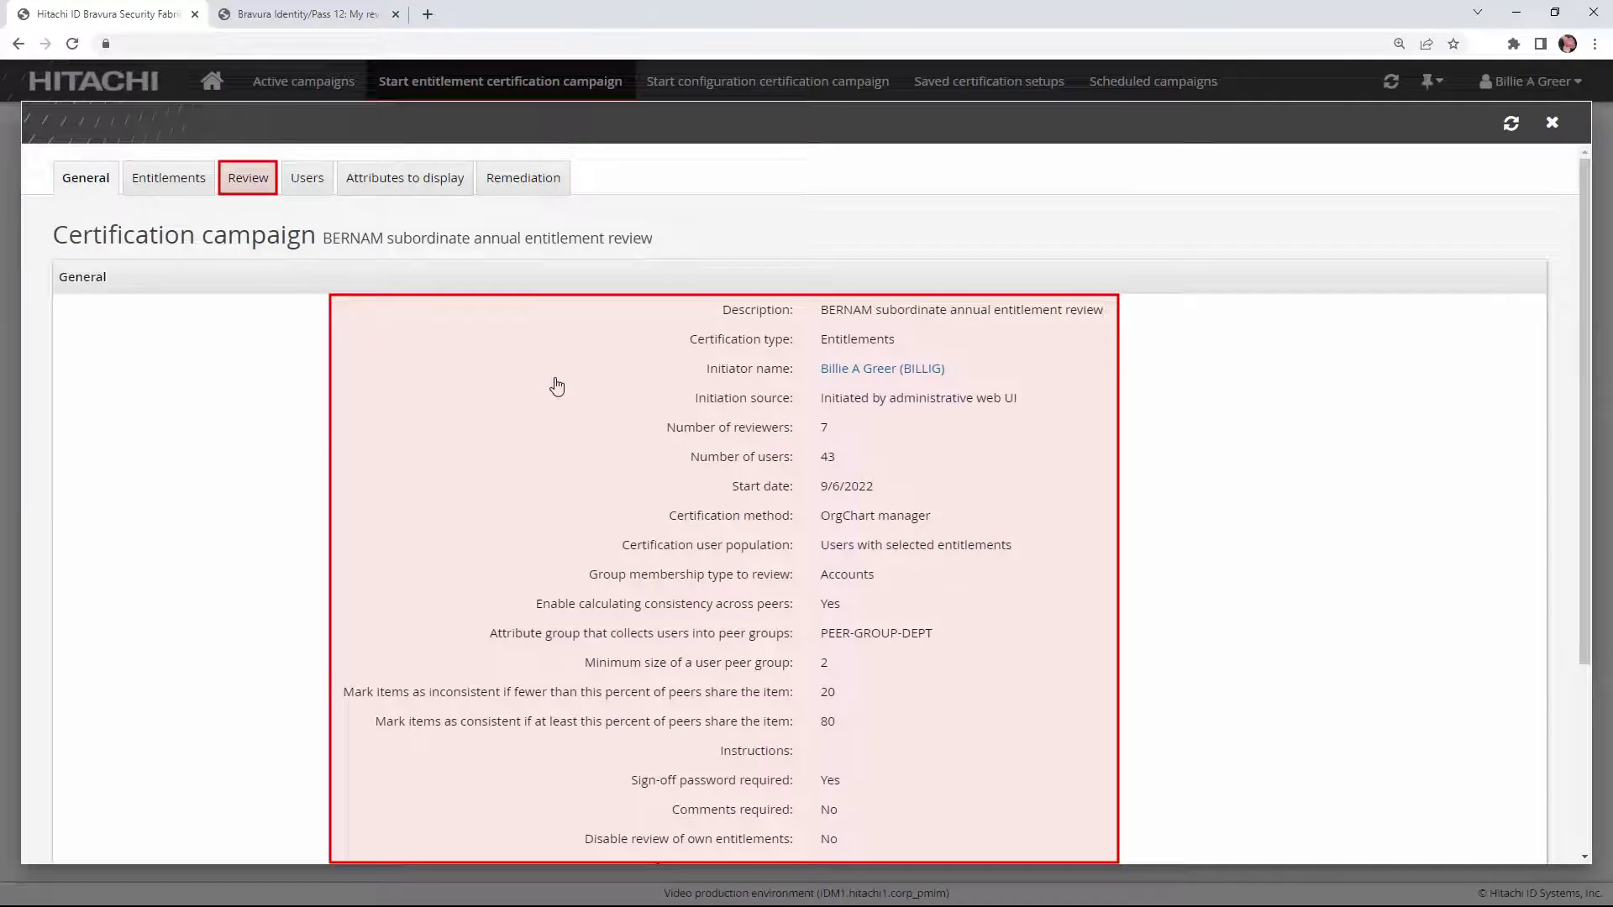
Step: Show the Review Details for the seven reviewer segments, one at 100% and six at 0%
{"action": "left_click", "coordinate": [248, 181]}
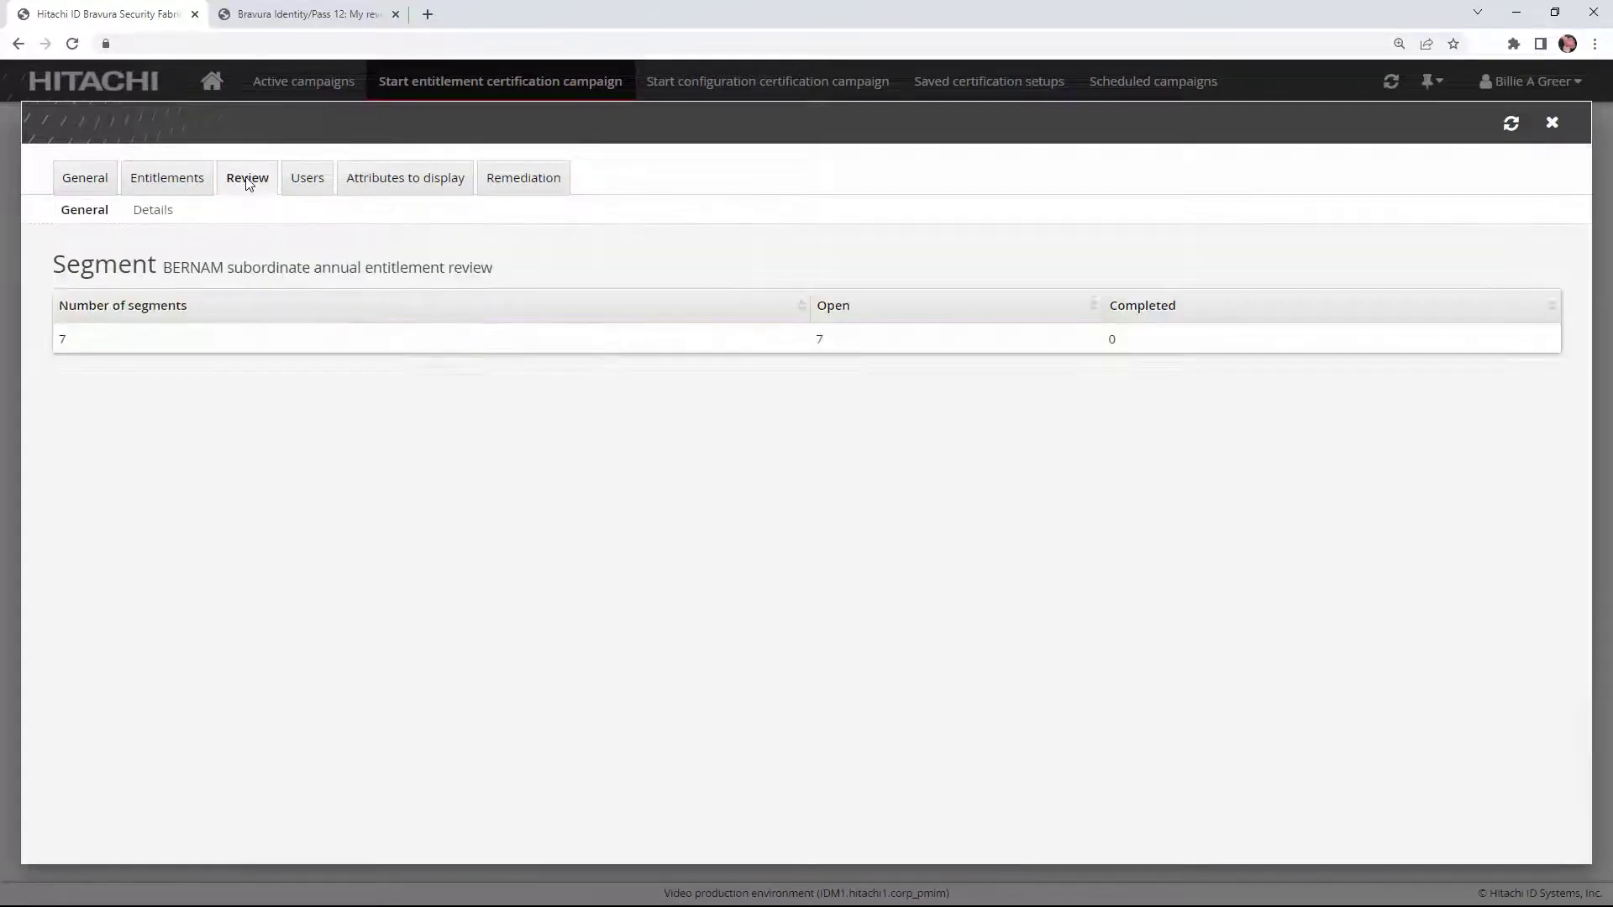
{"action": "left_click", "coordinate": [152, 212]}
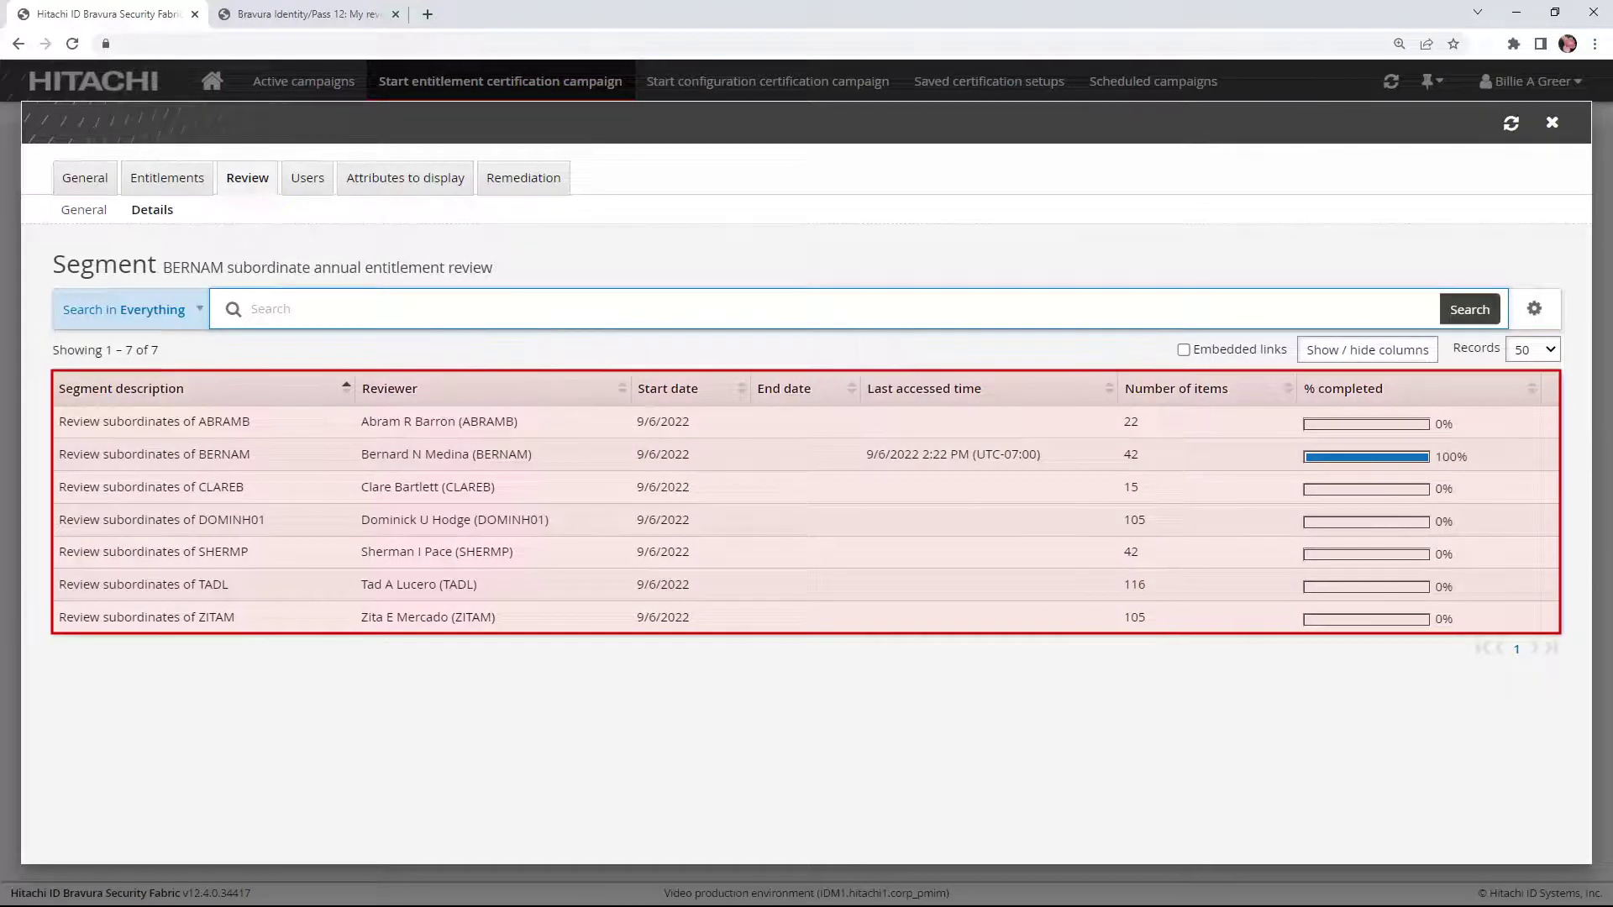